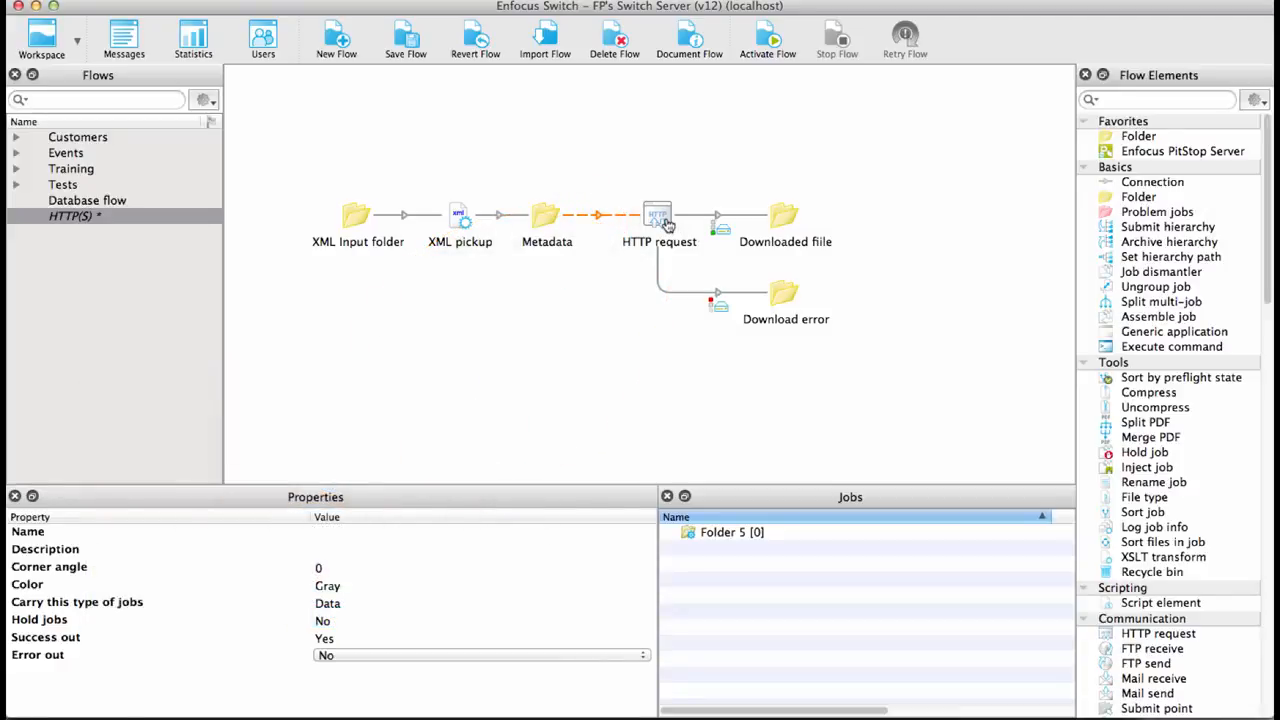
- Select the HTTP request element and clear its URL property
click(662, 224)
click(384, 570)
key(BackSpace)
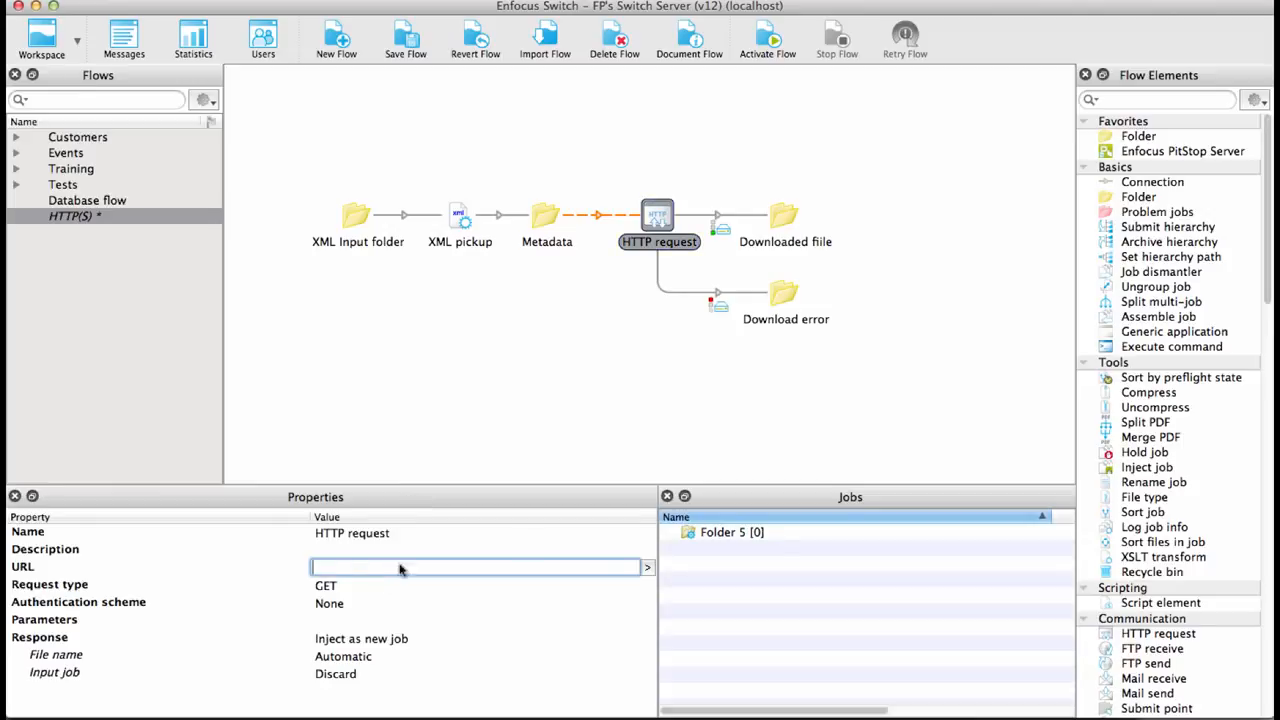
key(Return)
- Define the URL as a Metadata Text variable with XML location path /DownloadURL from the external Xml dataset
click(648, 569)
click(500, 583)
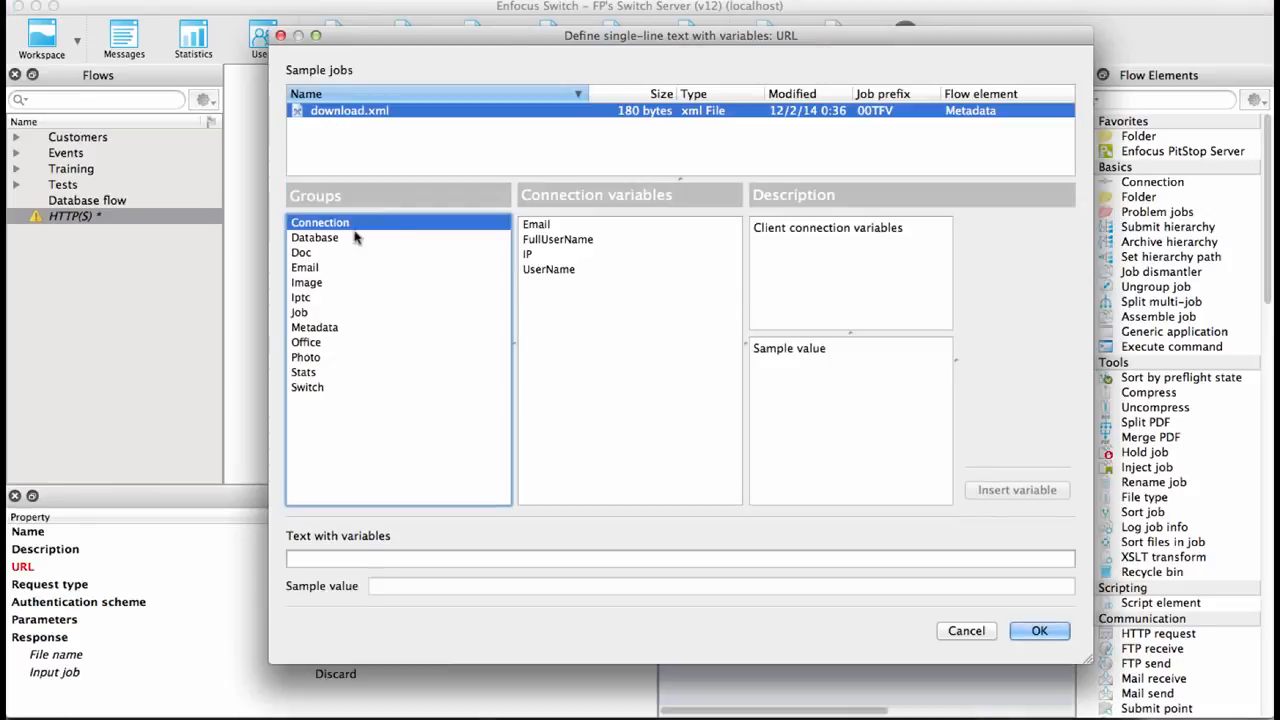
click(318, 330)
click(536, 284)
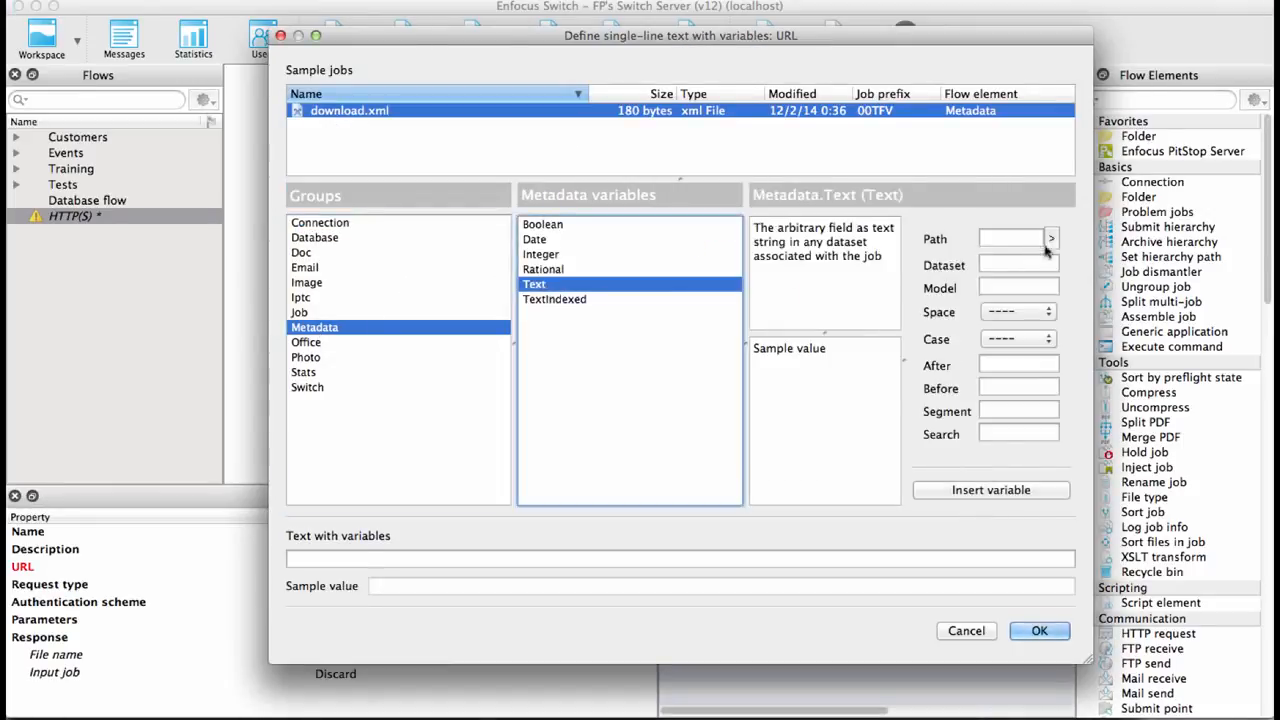
click(1050, 240)
click(1026, 254)
click(166, 207)
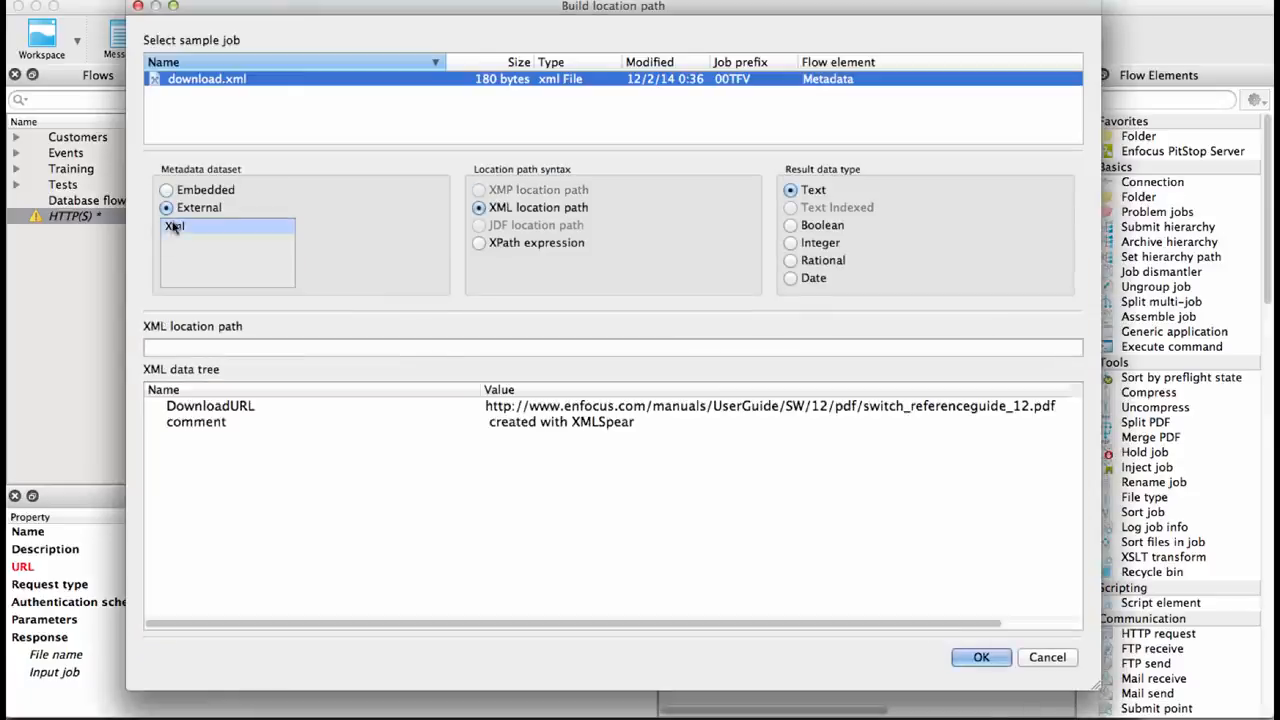
click(530, 408)
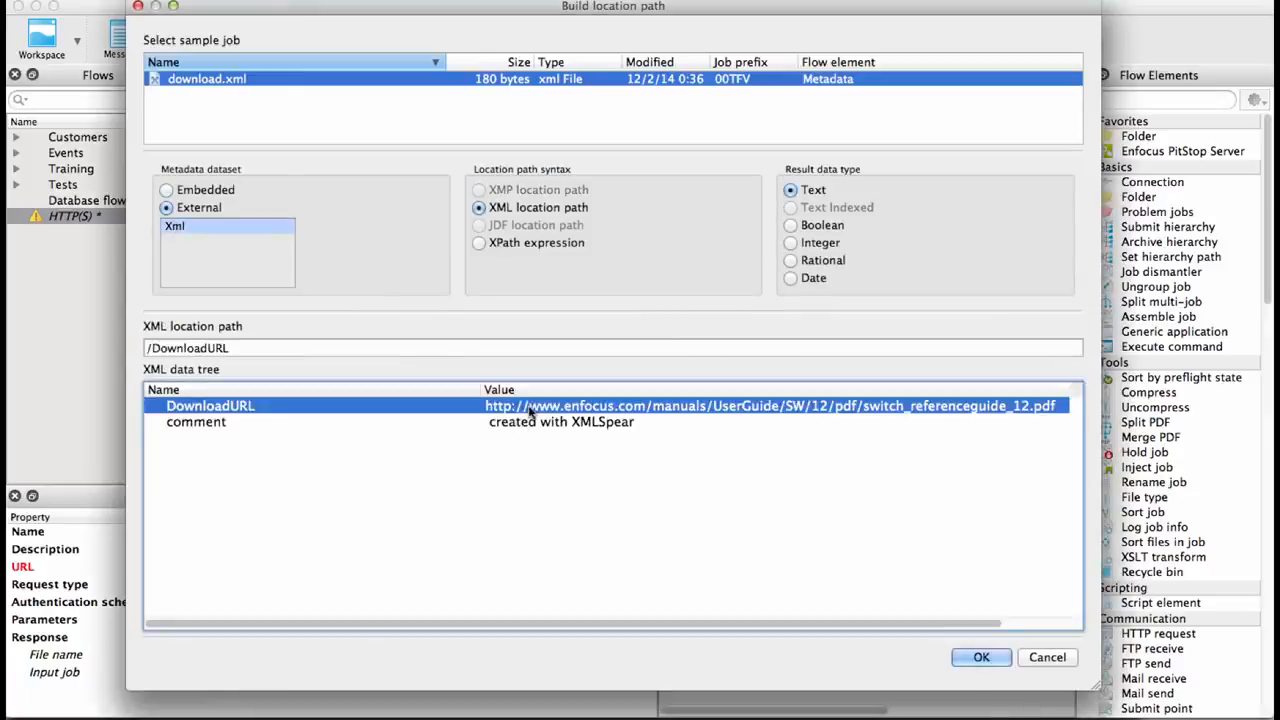
click(975, 657)
click(1000, 492)
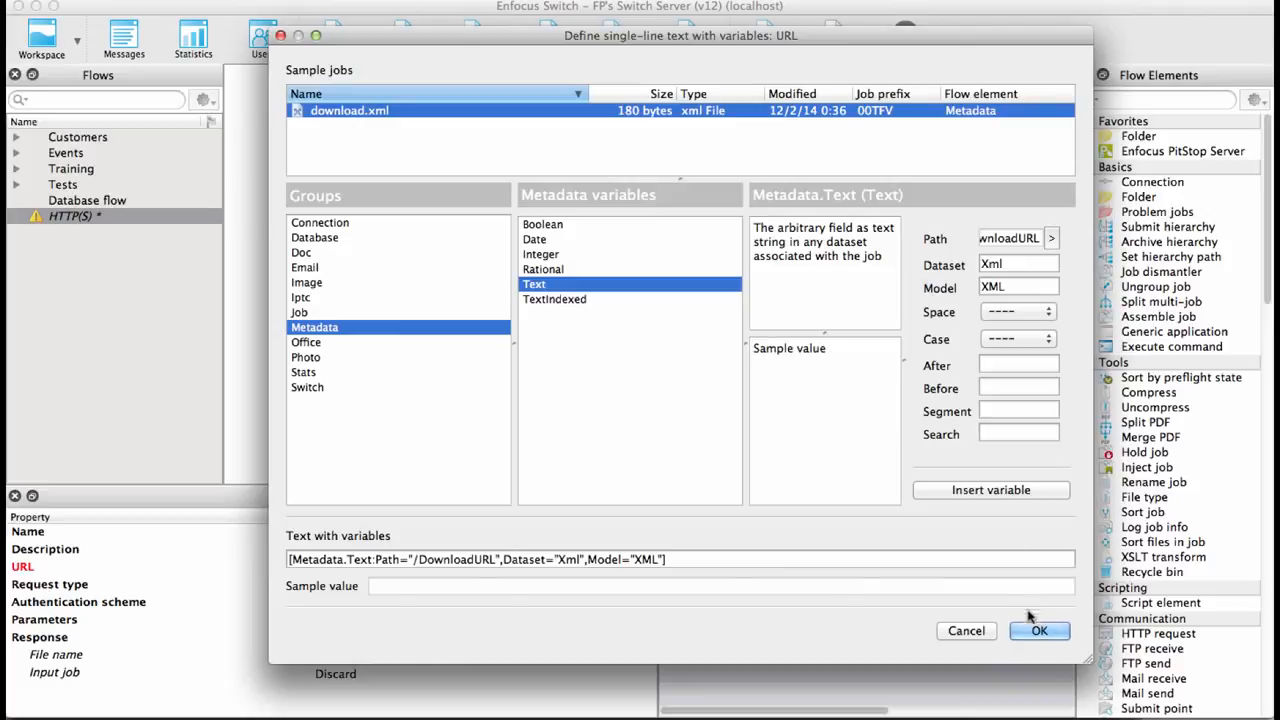
click(1039, 631)
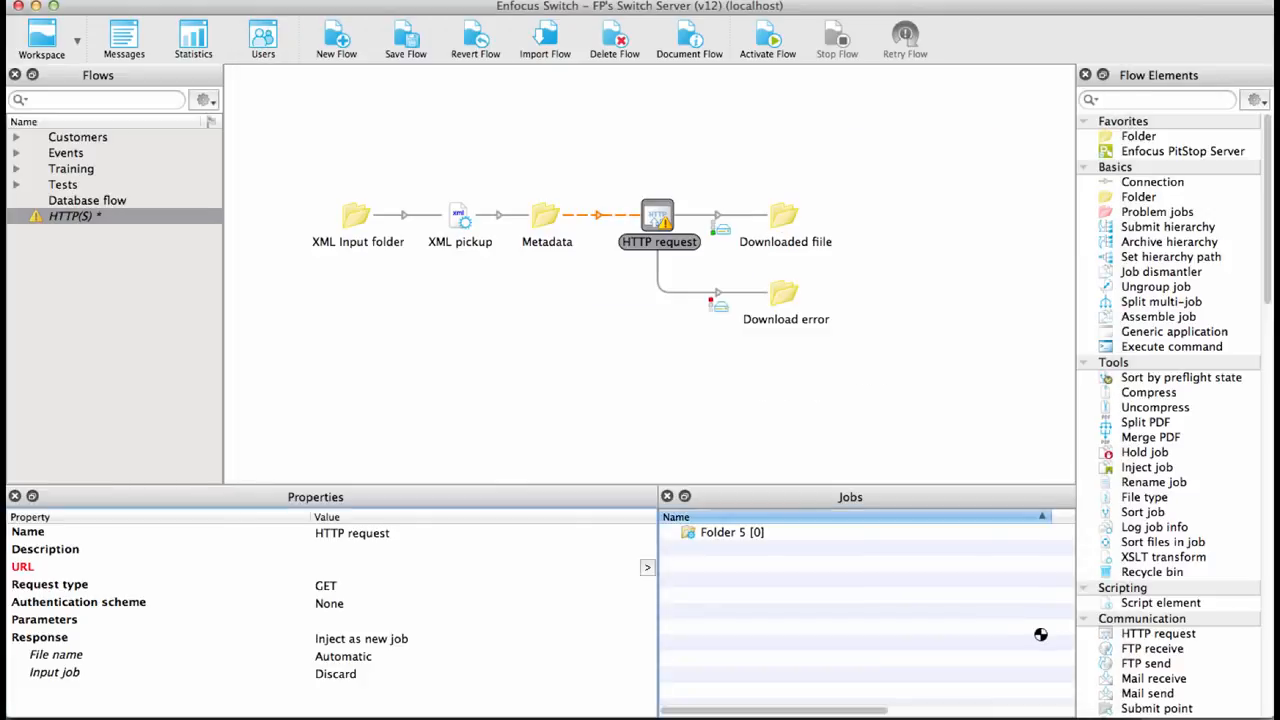
- Set the HTTP request's authentication scheme to None
click(341, 586)
click(341, 604)
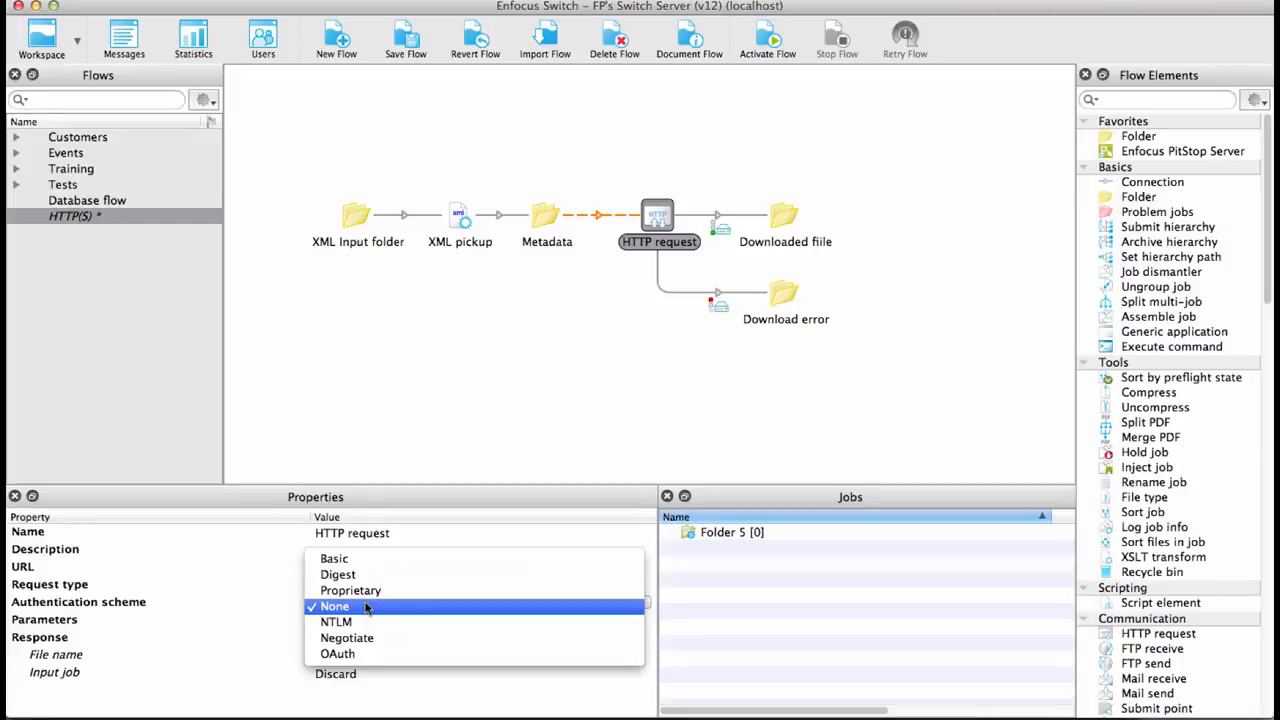
click(366, 607)
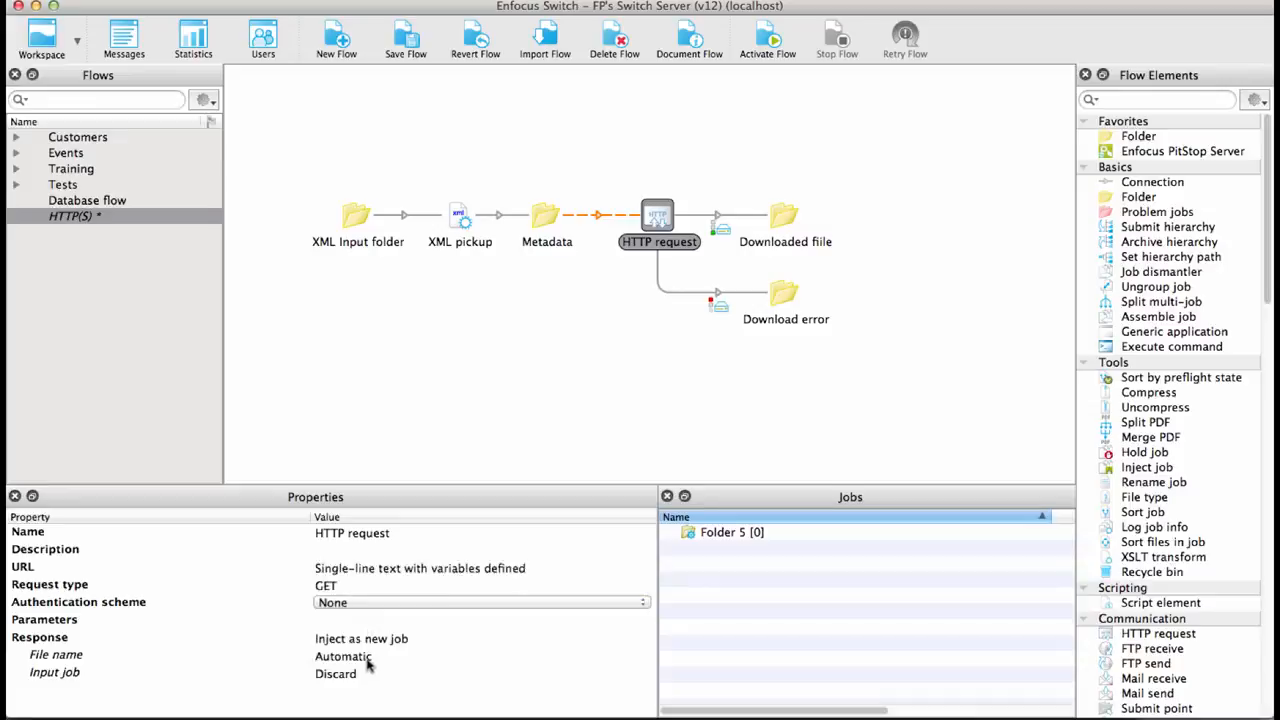
- Start defining the response File name as single-line text with a Metadata Text variable
click(368, 660)
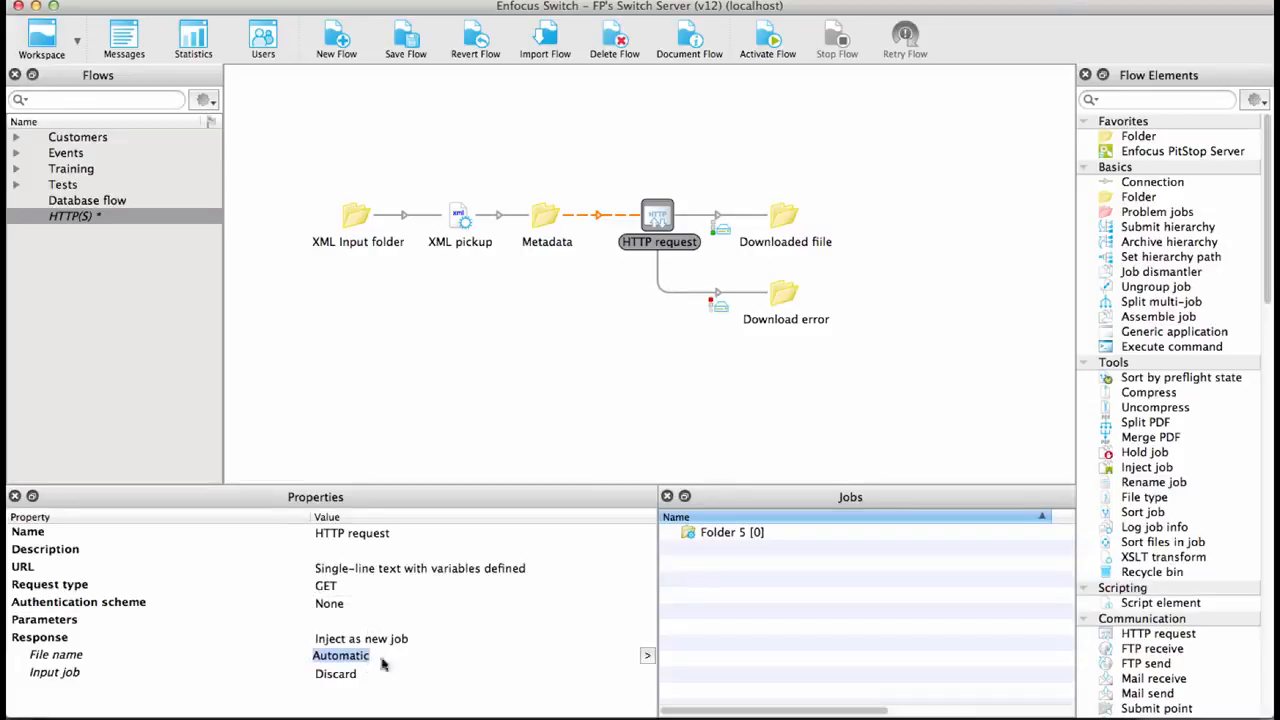
click(648, 657)
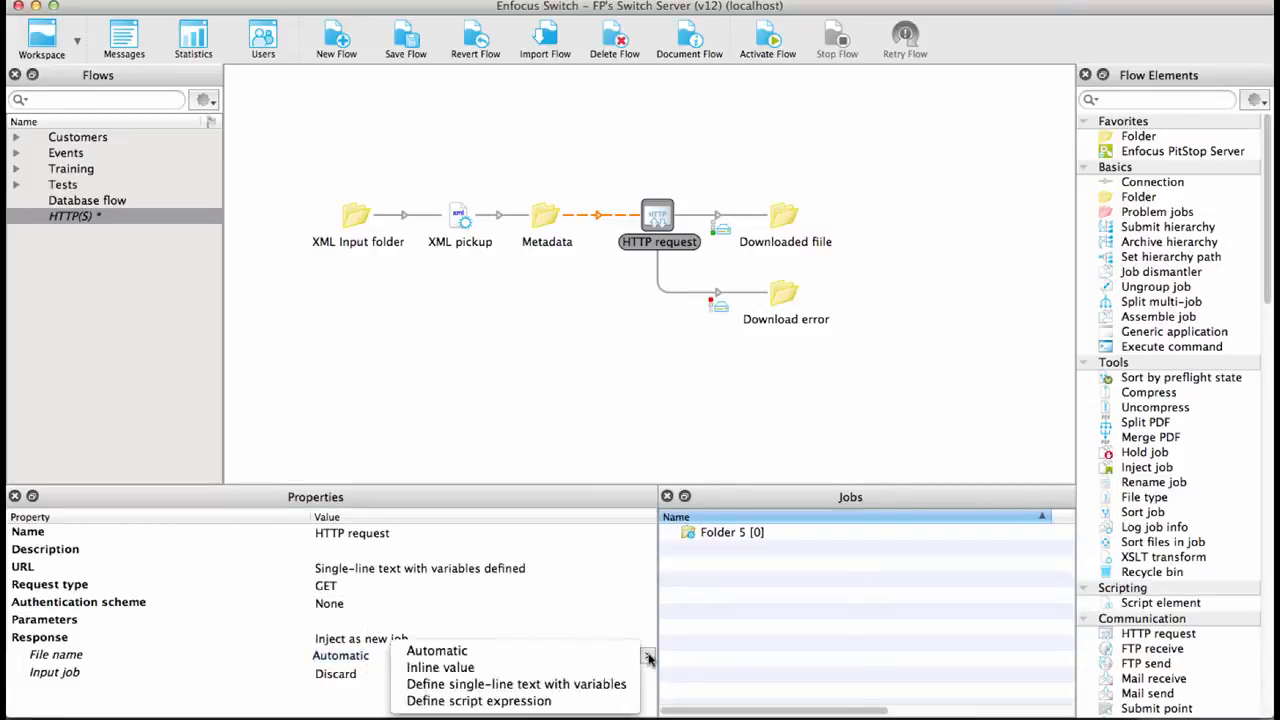
click(555, 686)
click(250, 327)
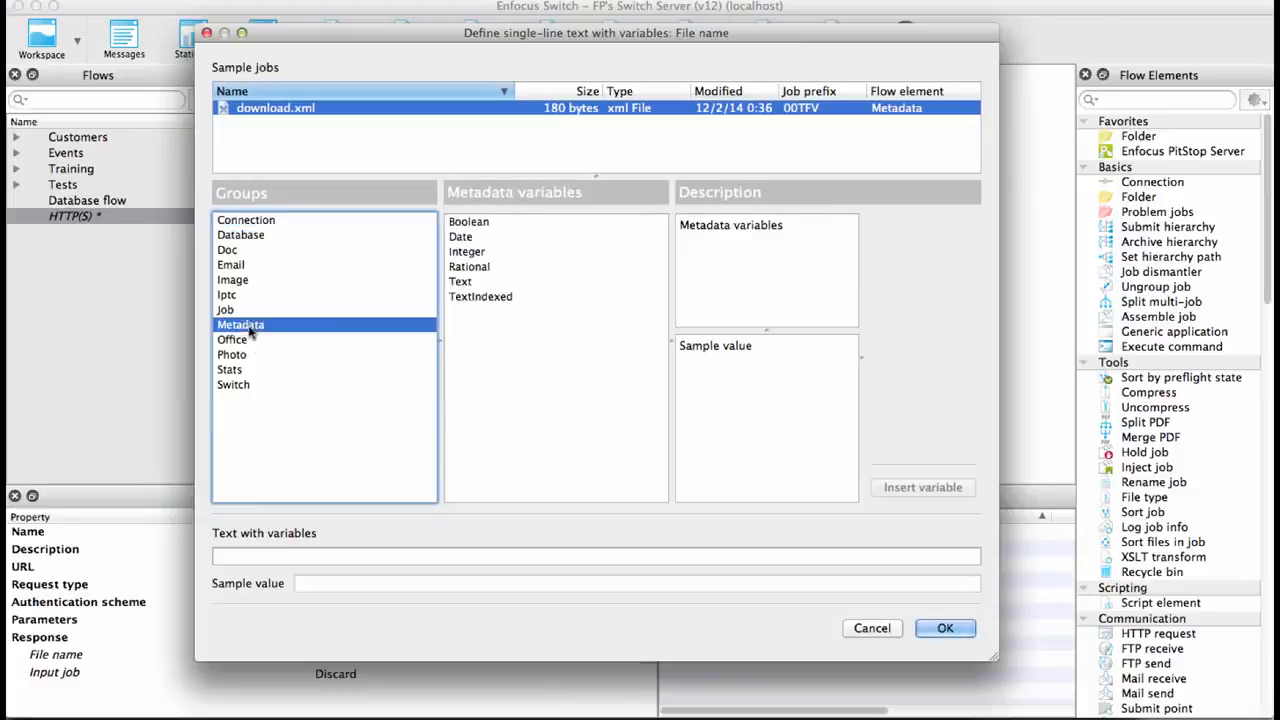
click(470, 281)
click(958, 236)
click(928, 254)
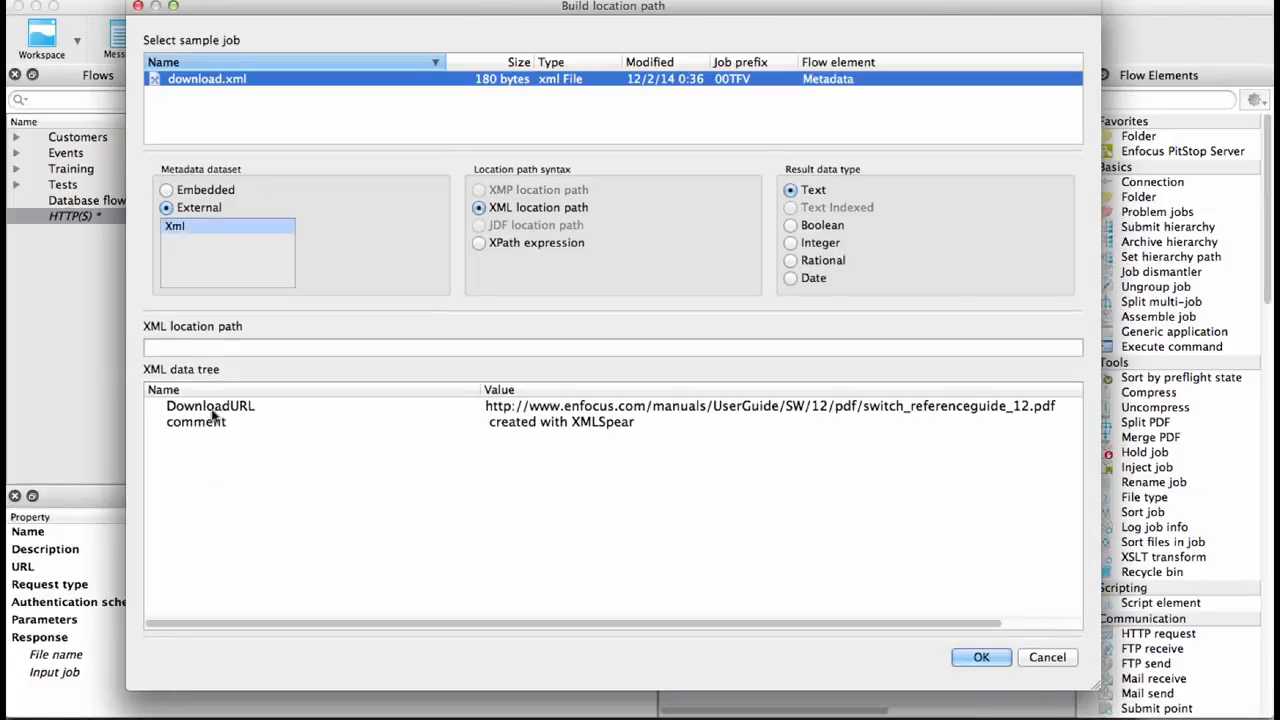
click(209, 409)
click(1049, 655)
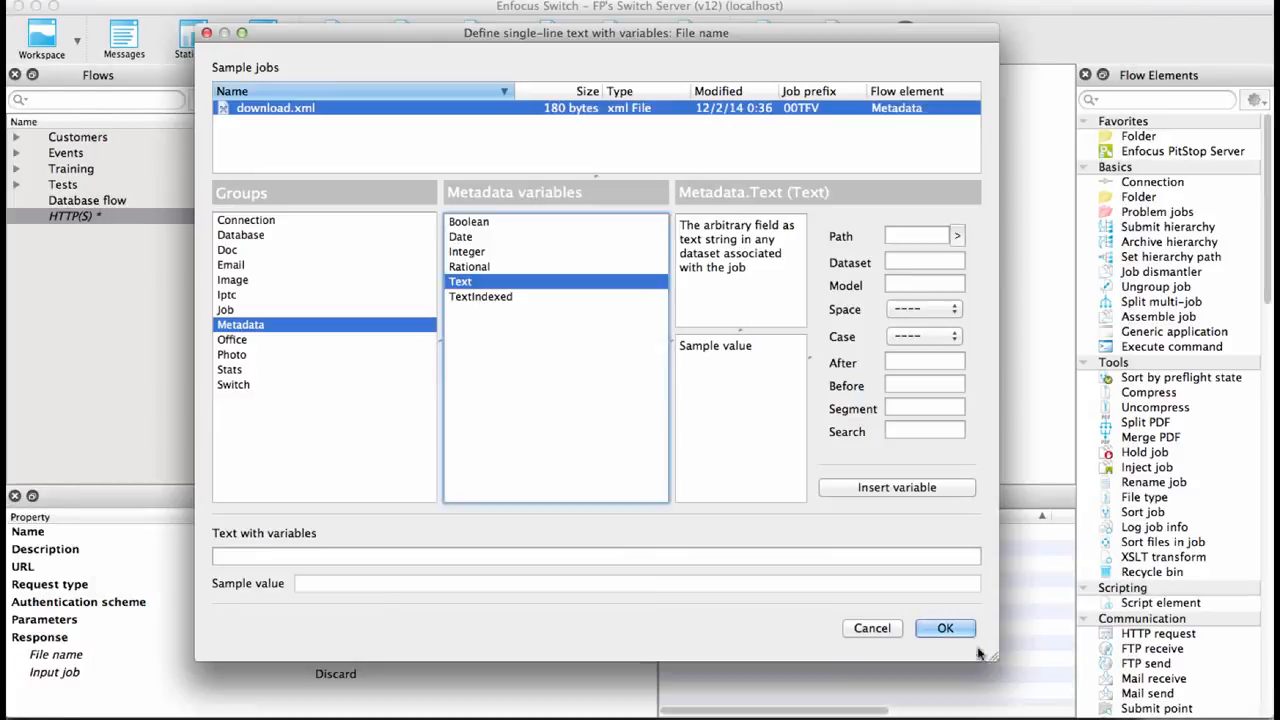
- Set the After value to / and insert the DownloadURL Metadata Text variable as the file name
click(924, 362)
text(/)
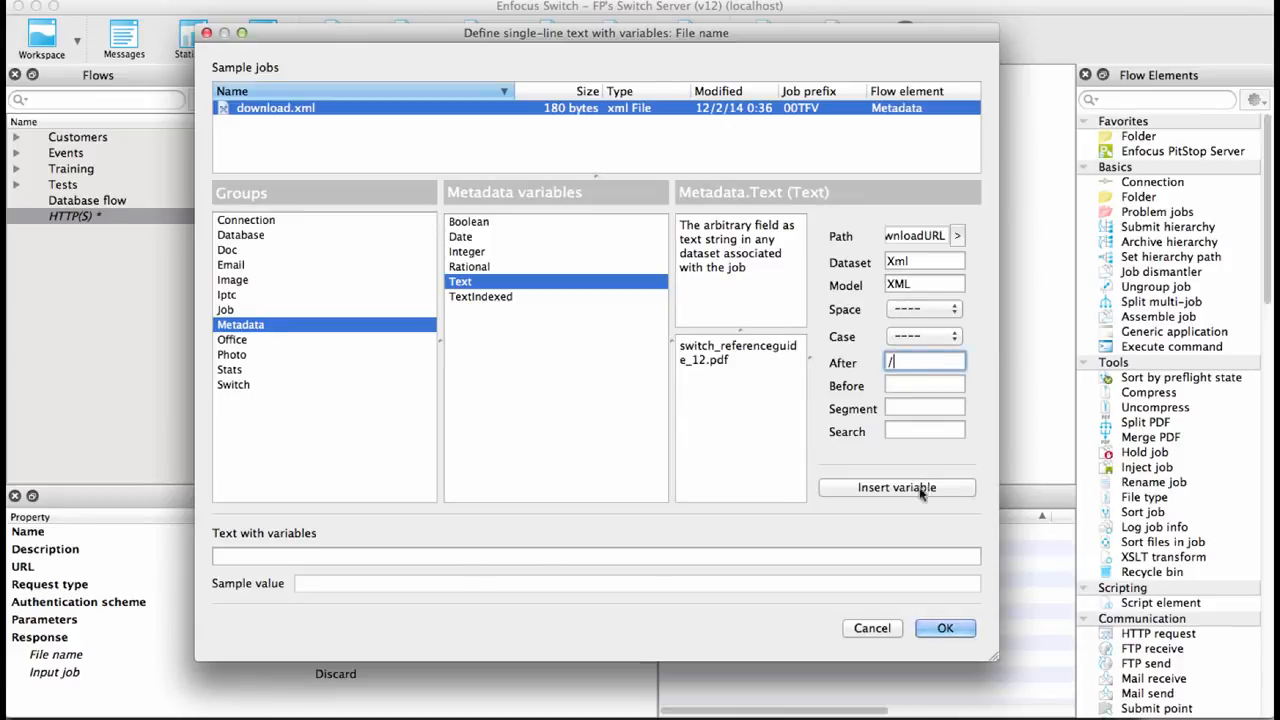
click(897, 488)
click(945, 628)
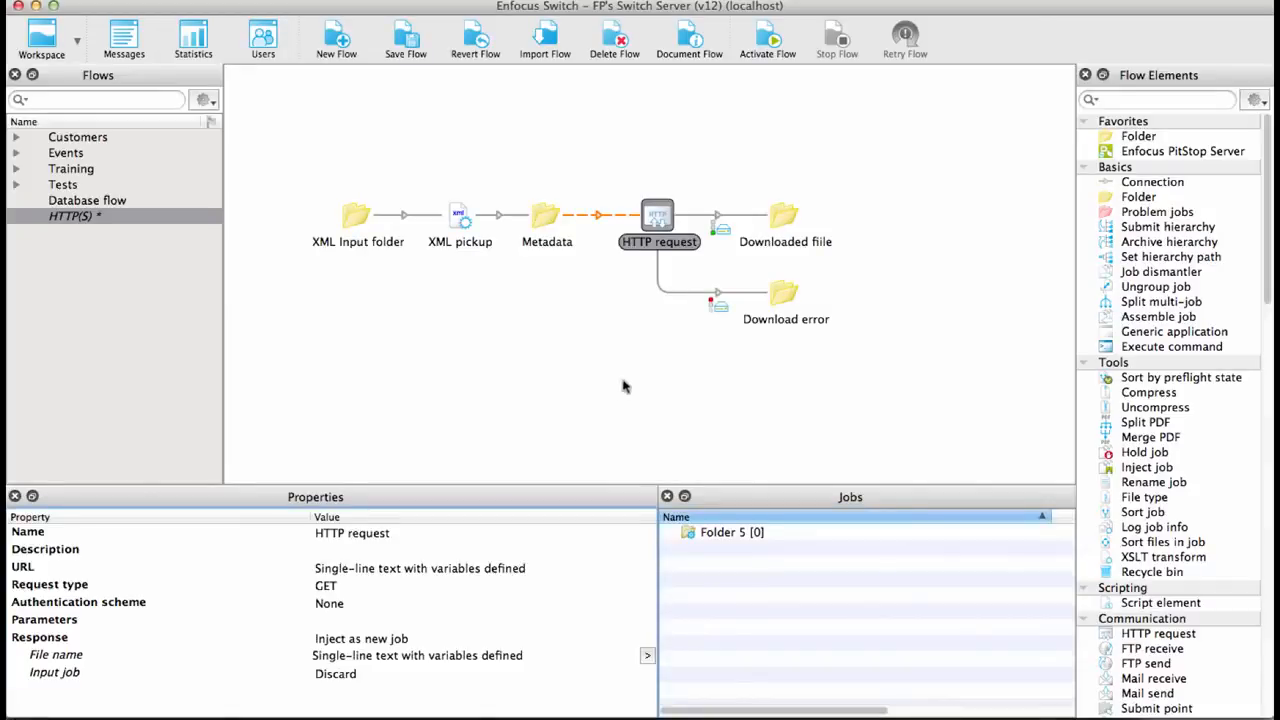
- Activate the flow and release the held connection leading into the HTTP request
click(767, 46)
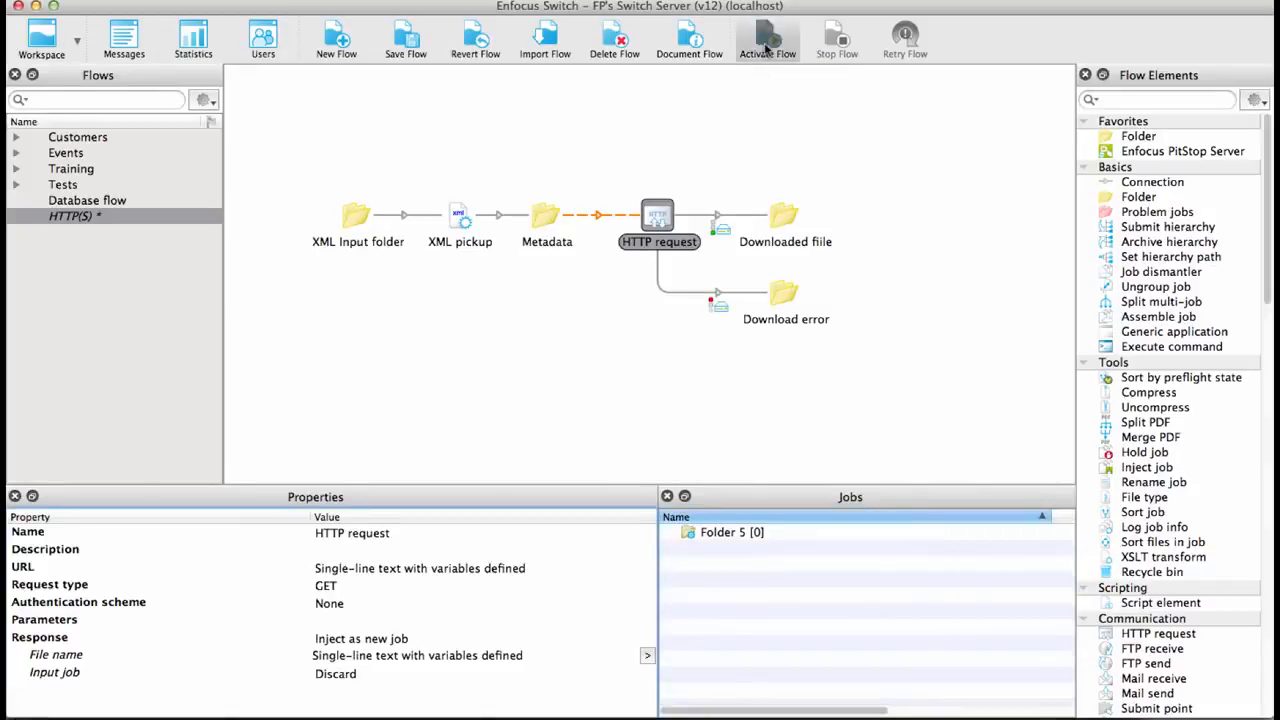
click(765, 391)
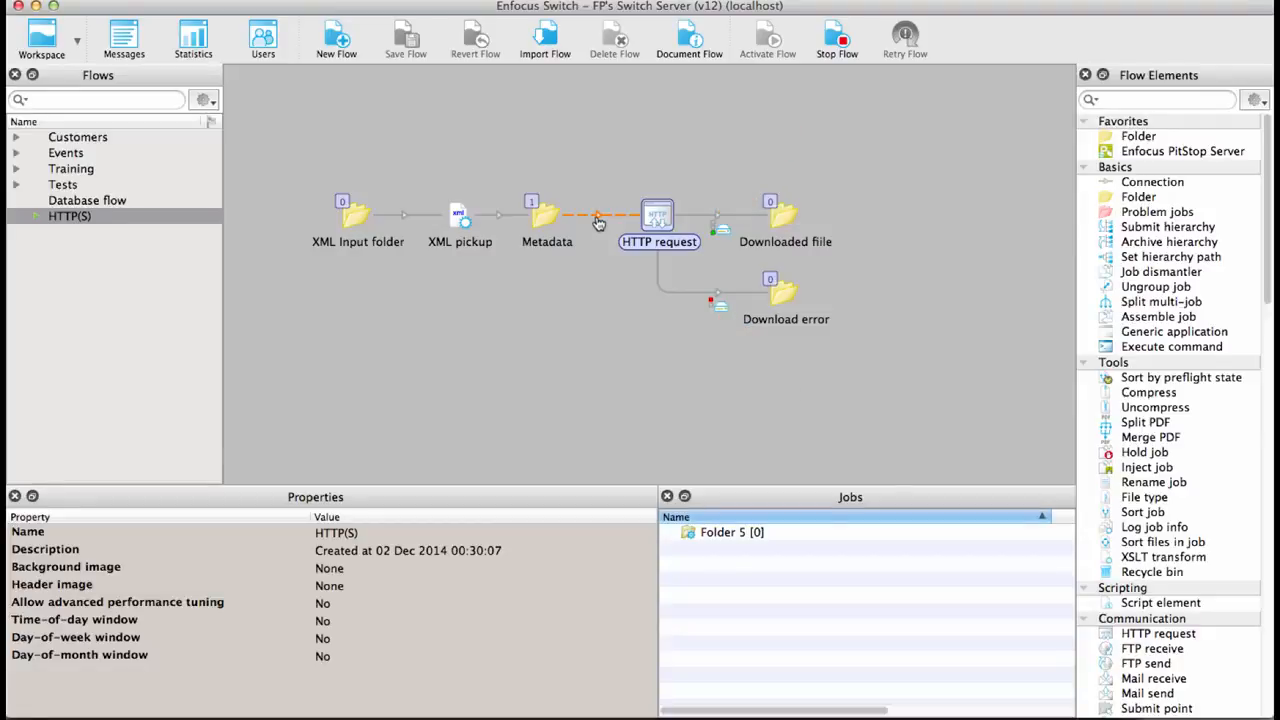
right_click(598, 222)
click(632, 289)
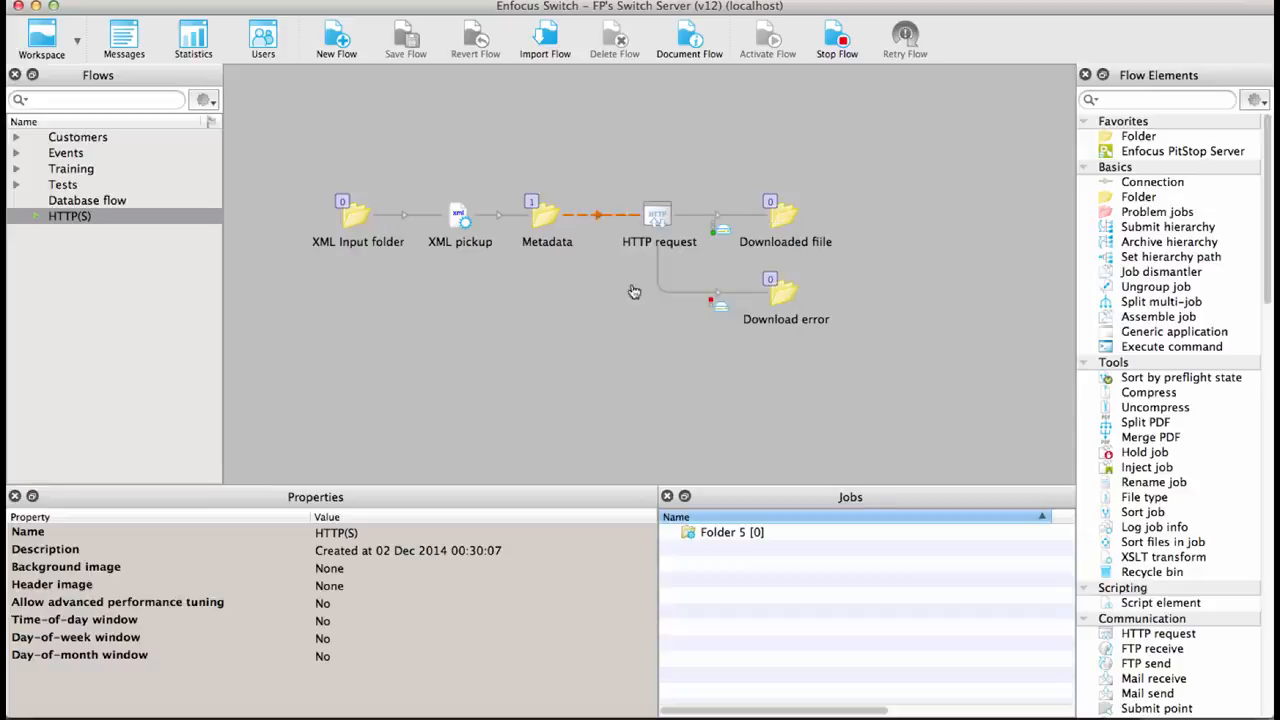
- Open the job in the Downloaded file folder to check it
click(780, 210)
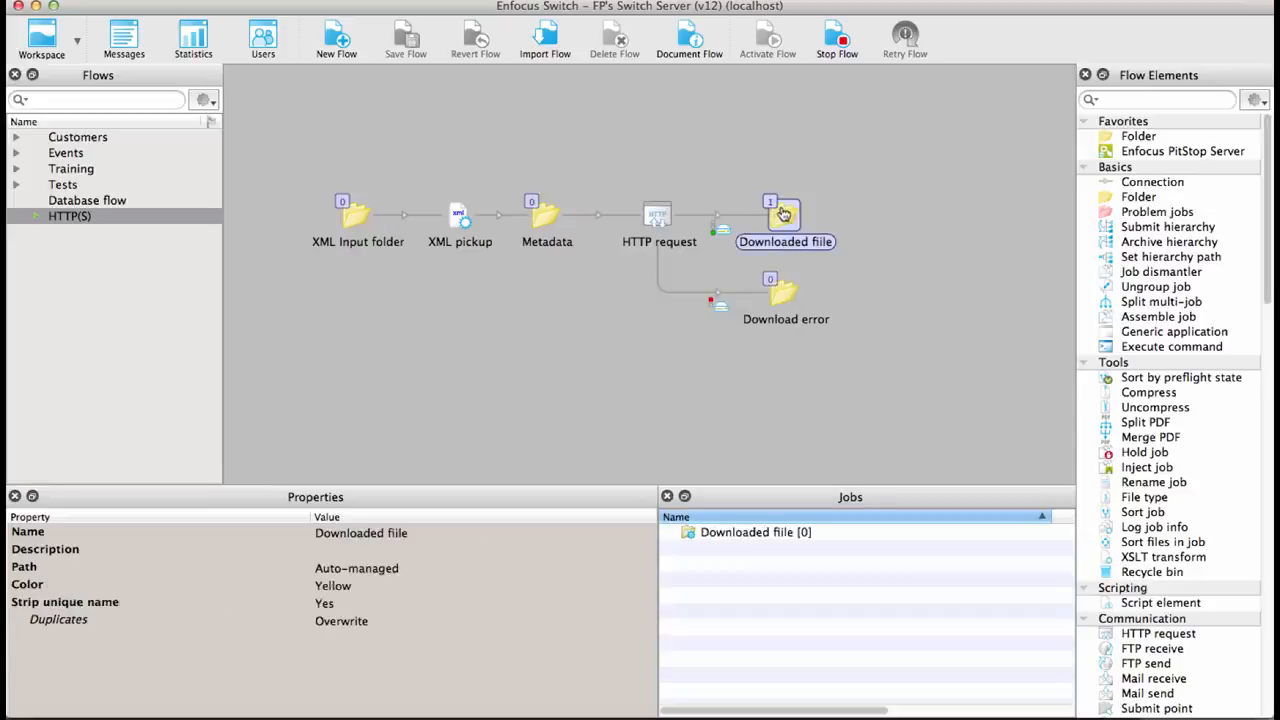
double_click(771, 549)
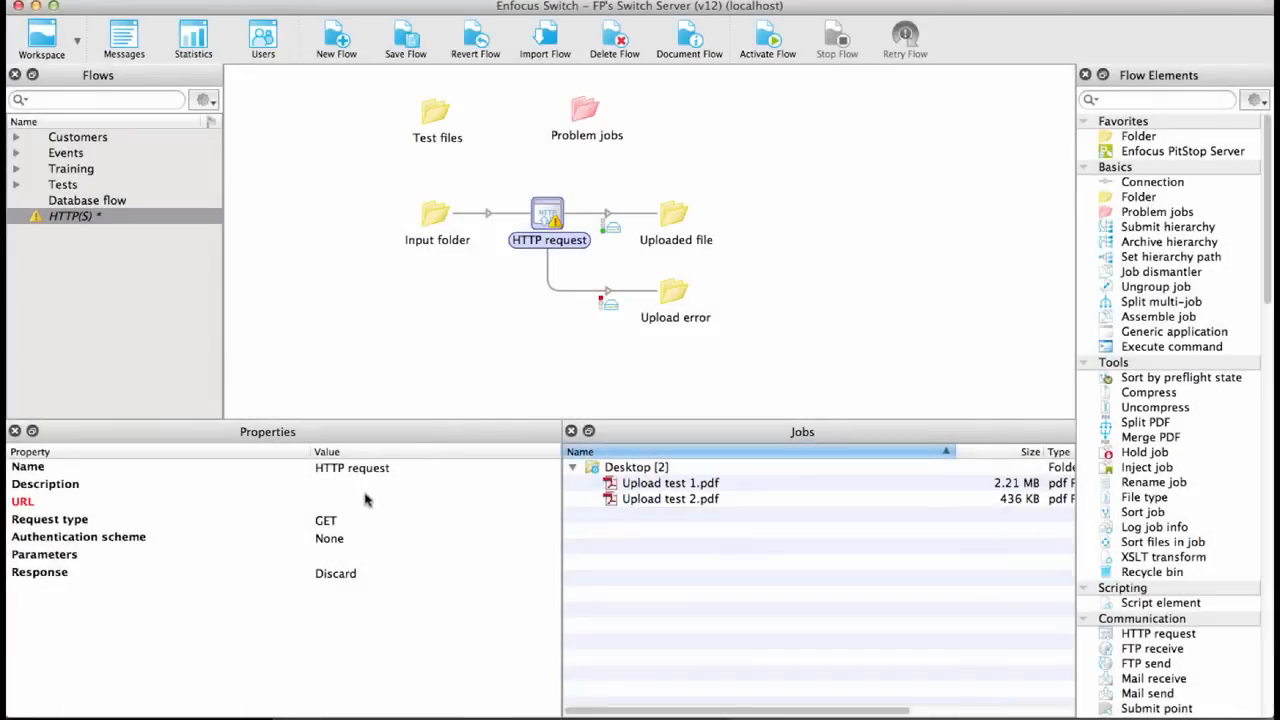
click(366, 502)
text(http://localhost:8888/uploadfile.php)
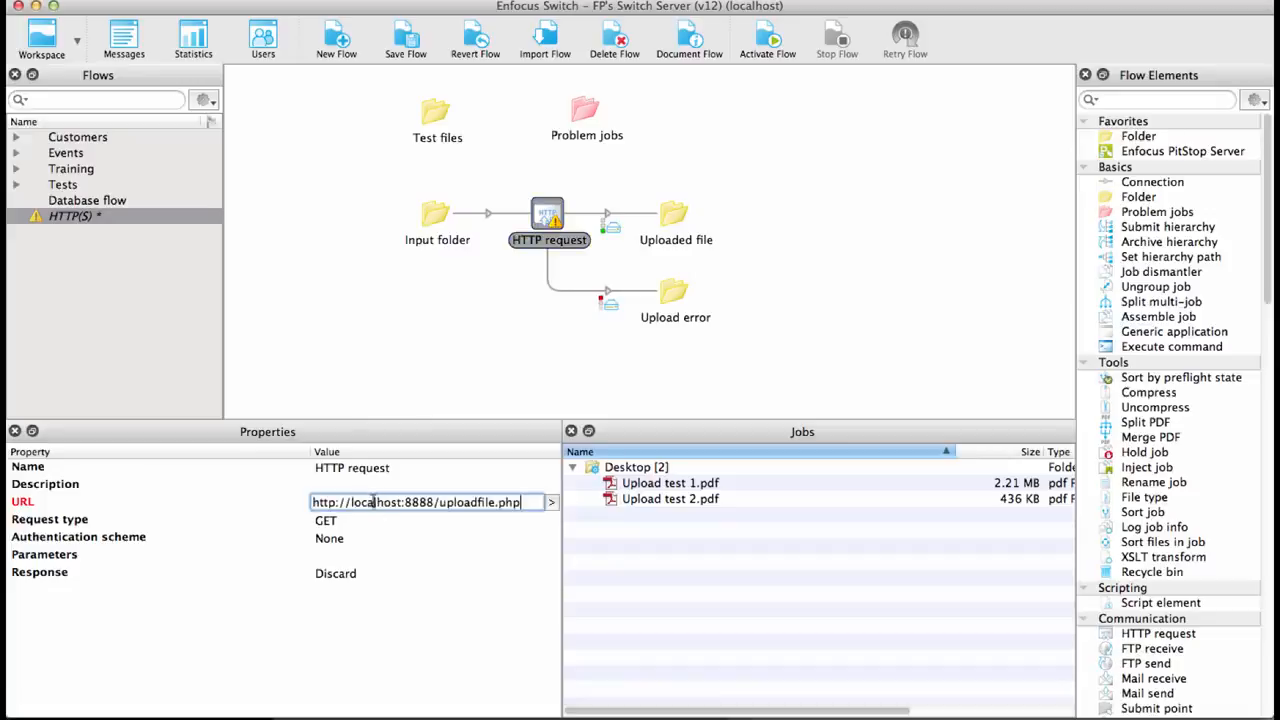
click(350, 521)
click(348, 522)
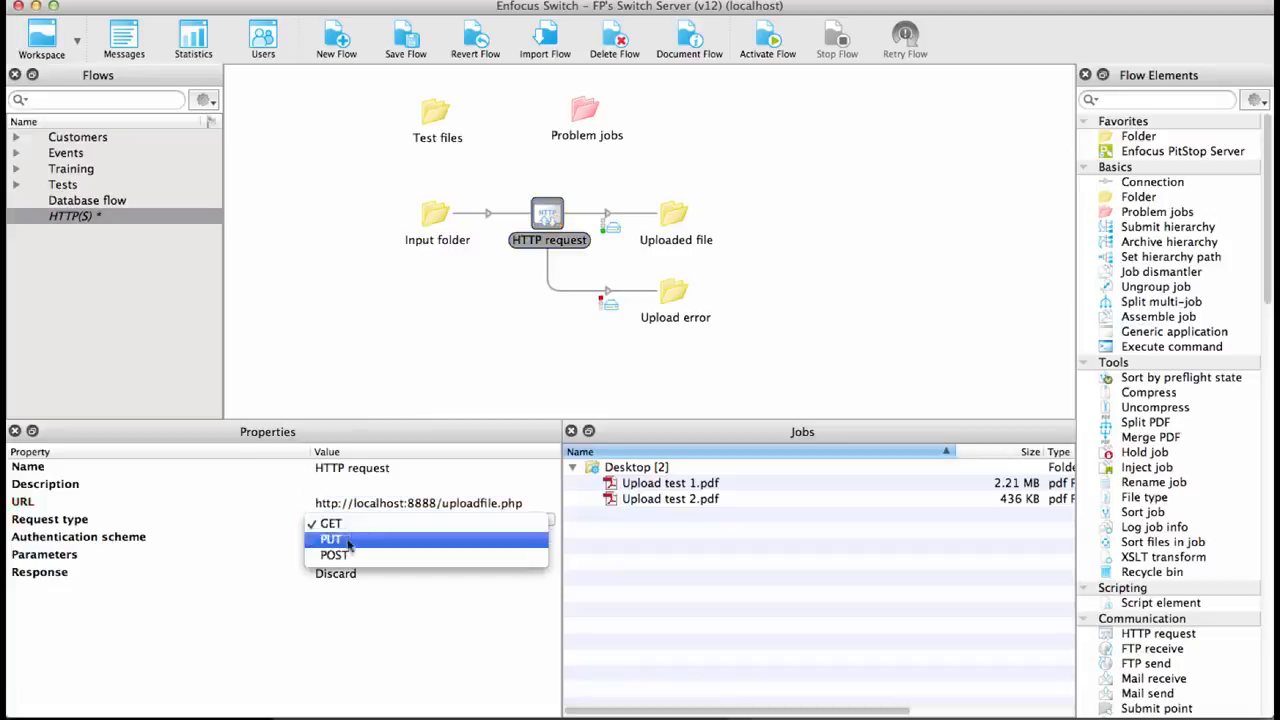
click(348, 555)
- Set the Attached file property to the [Job.Path] variable
click(350, 546)
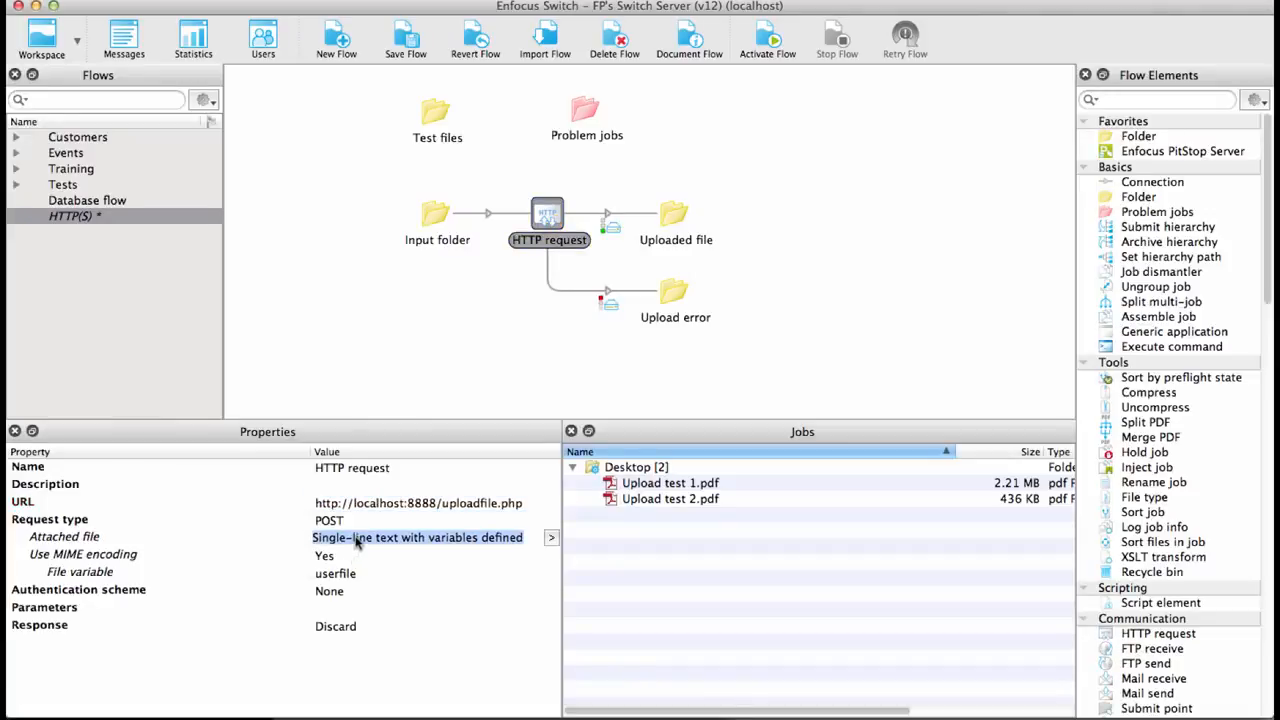
click(551, 539)
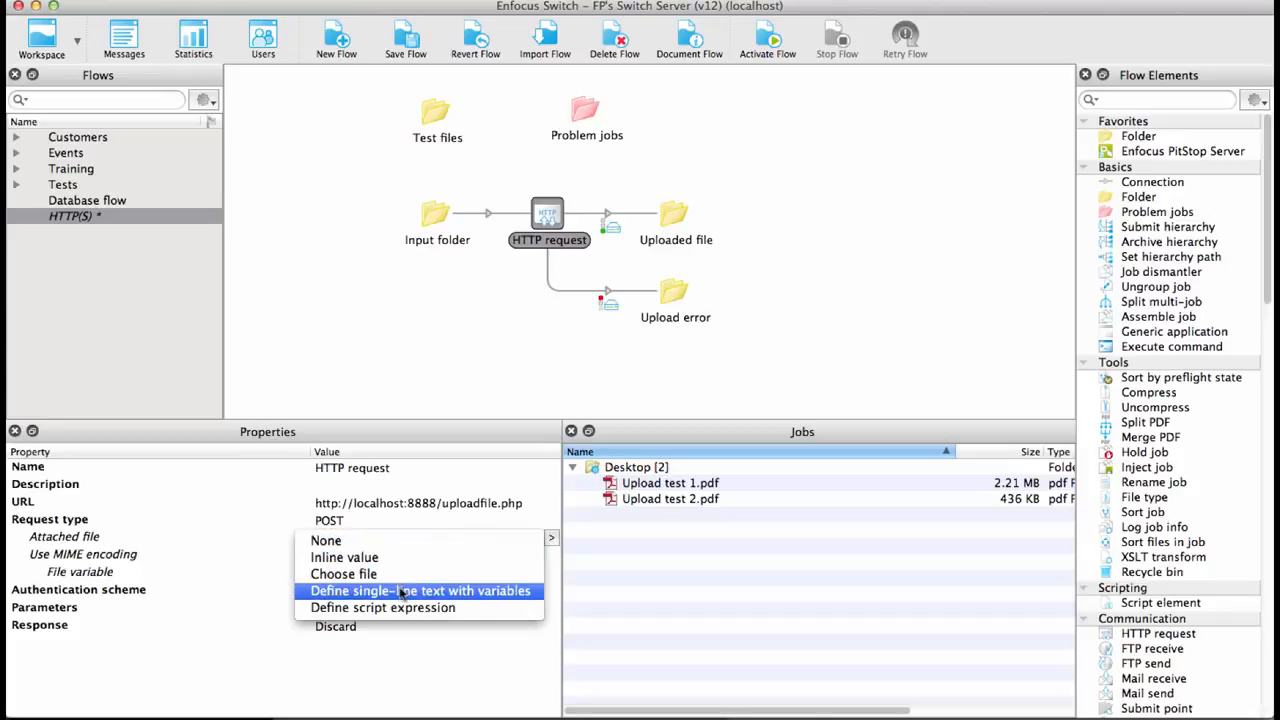
click(430, 591)
click(360, 605)
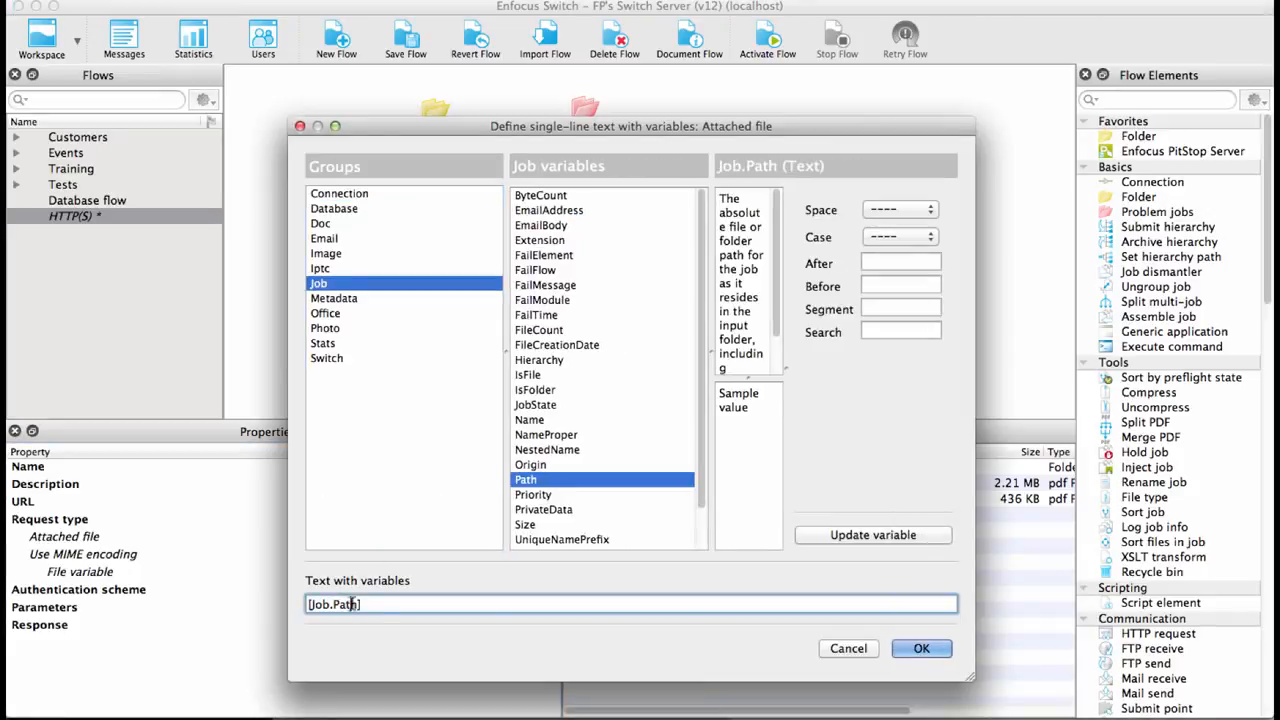
click(920, 649)
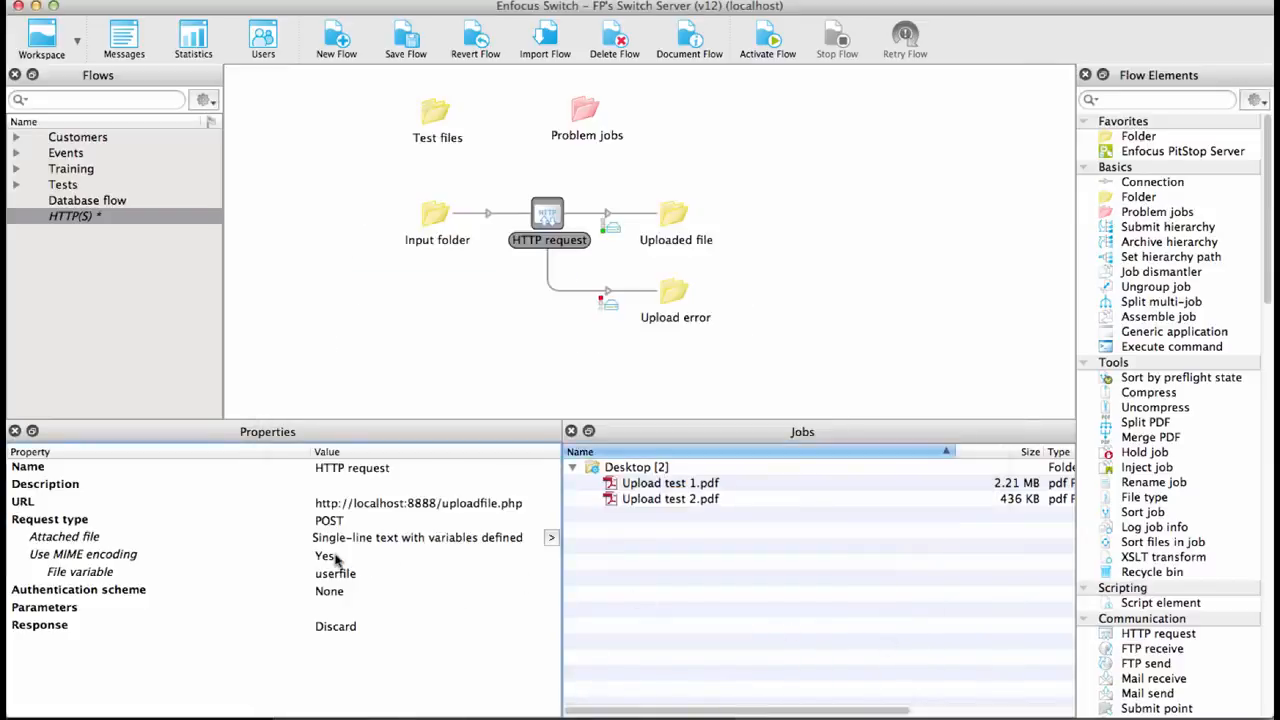
- Examine the MIME encoding, file variable, parameters and response settings of the HTTP request
click(336, 557)
click(336, 557)
click(336, 560)
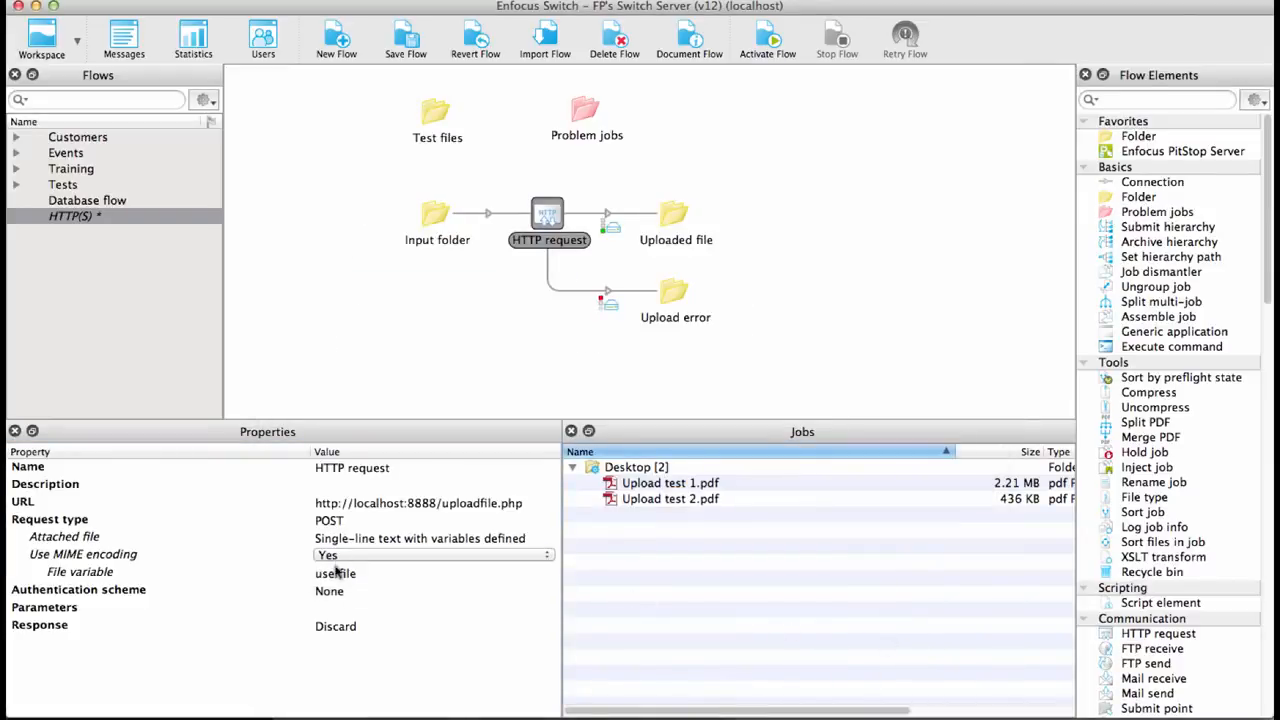
click(336, 572)
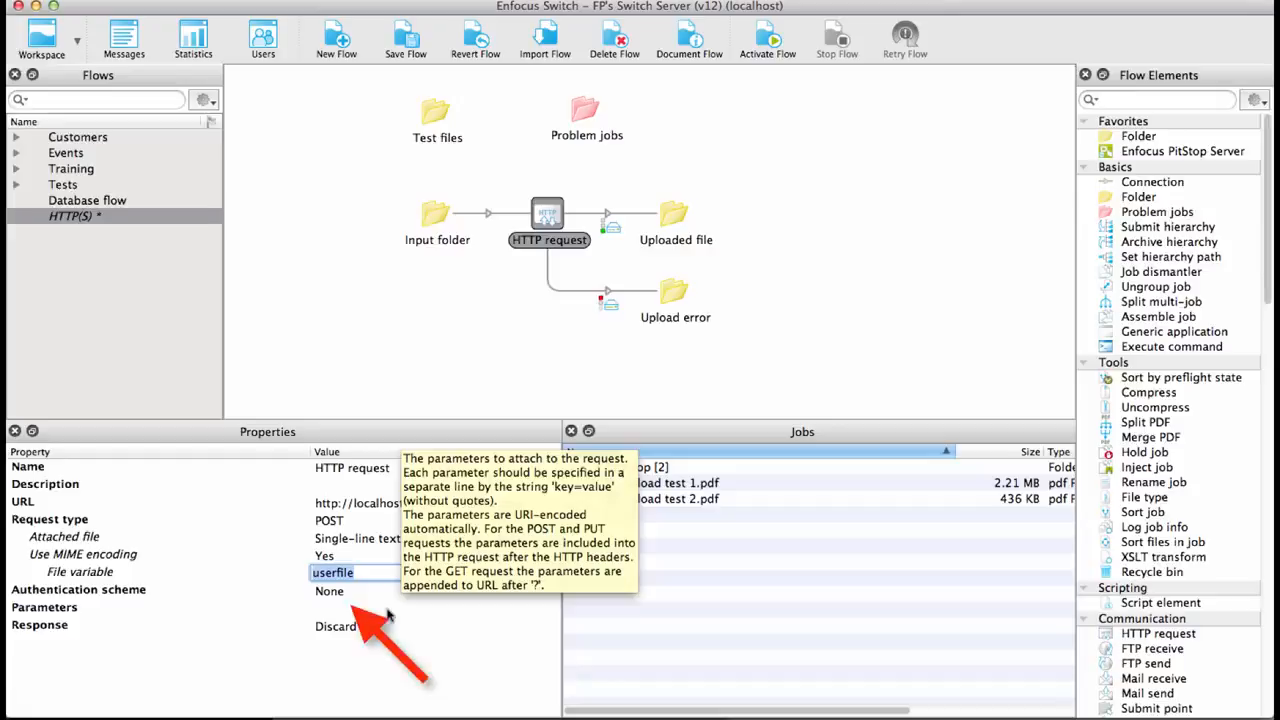
click(378, 626)
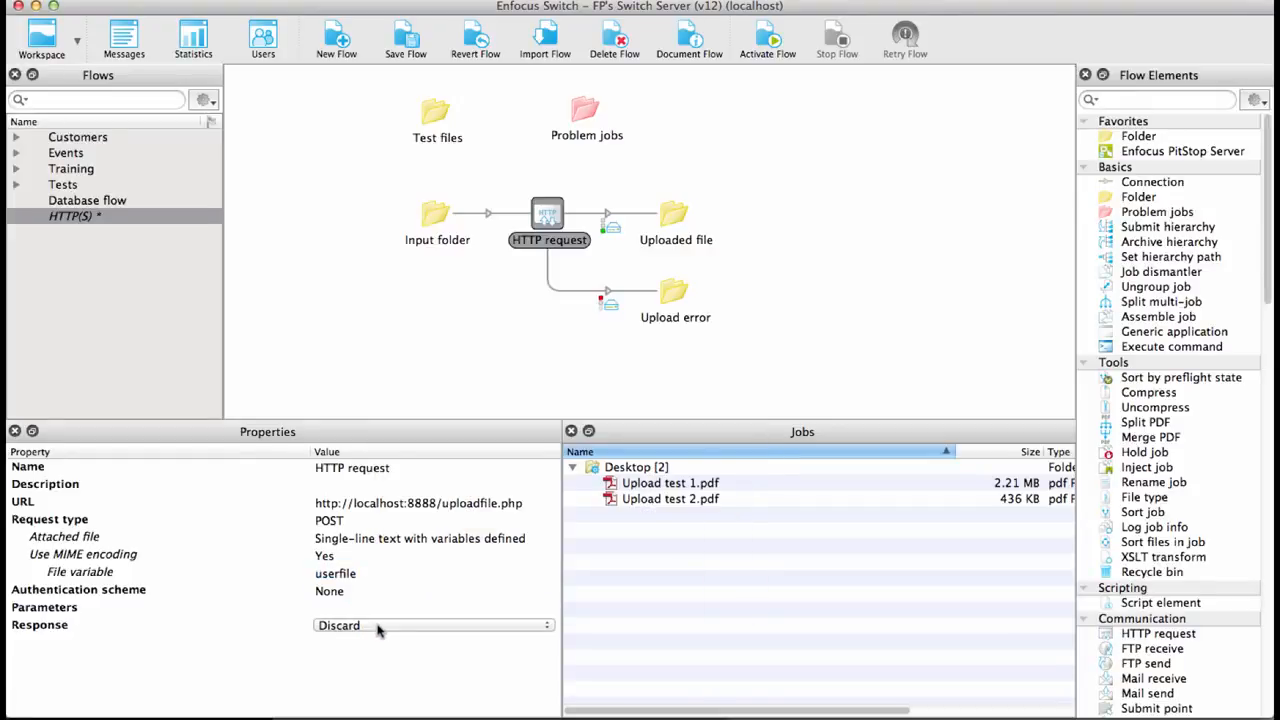
- Activate the upload flow
click(770, 40)
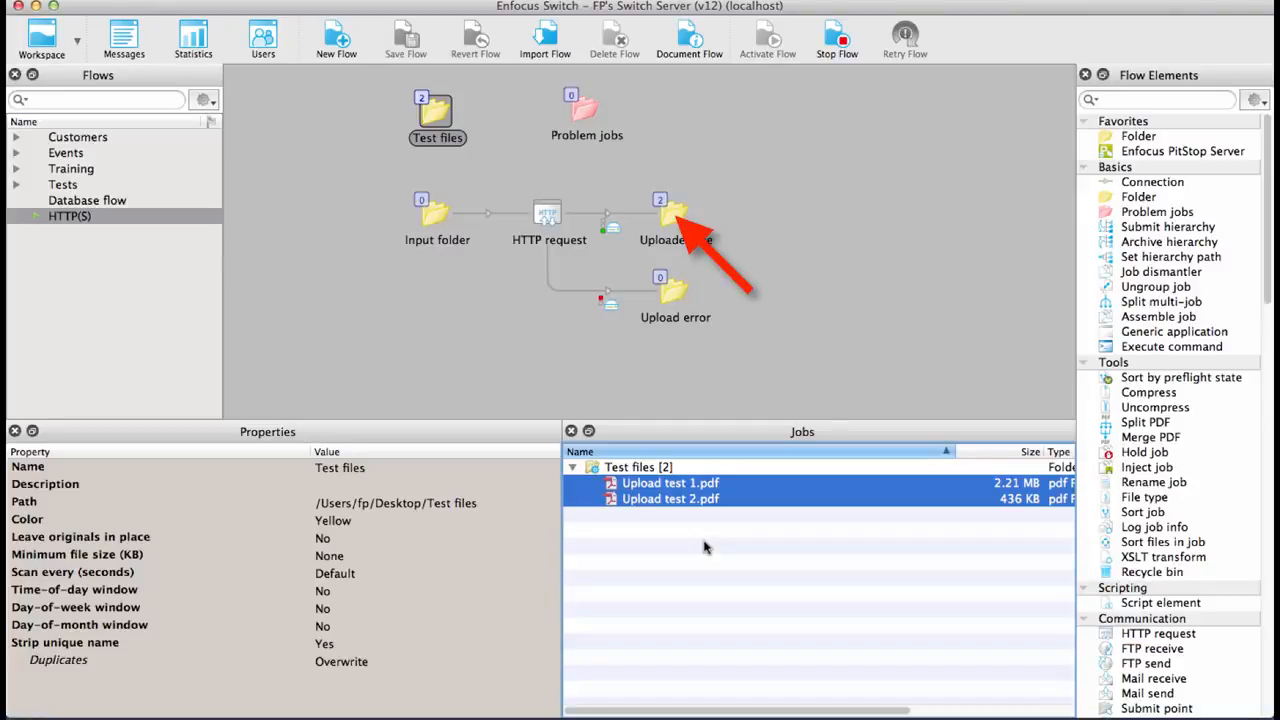
click(160, 700)
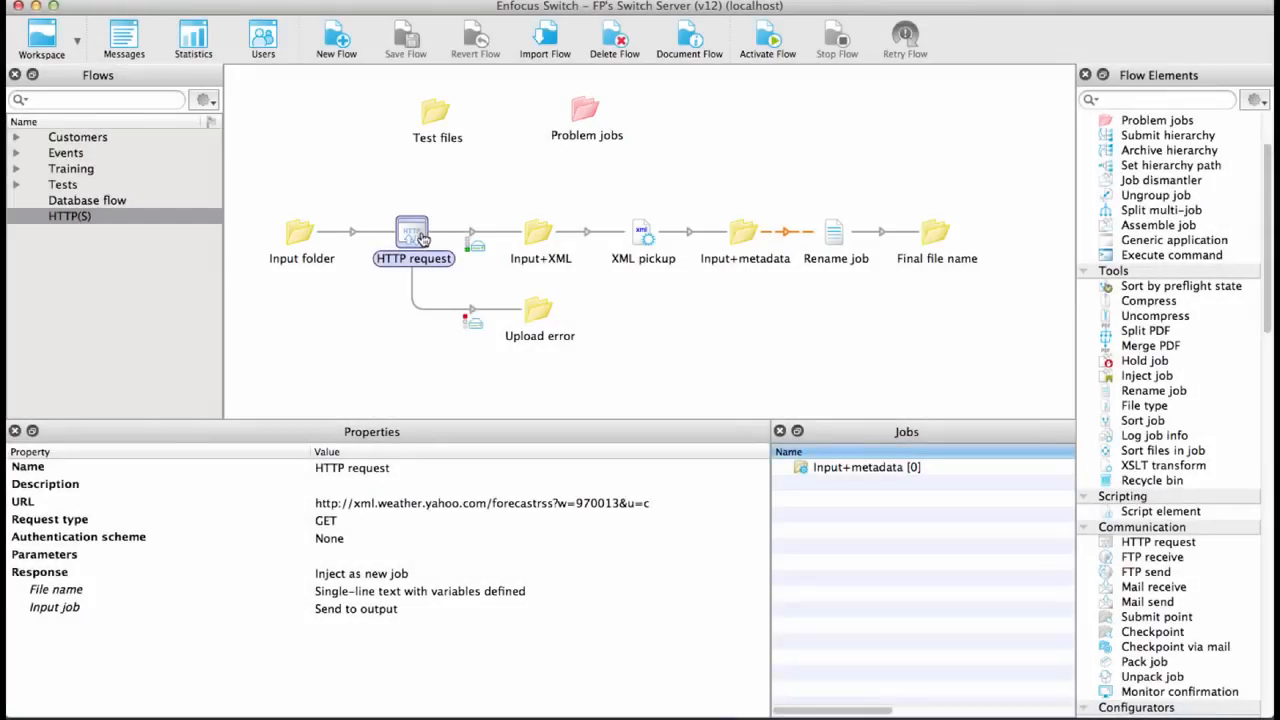
- Examine the weather-service URL and the Response options of the HTTP request in the third flow
click(375, 502)
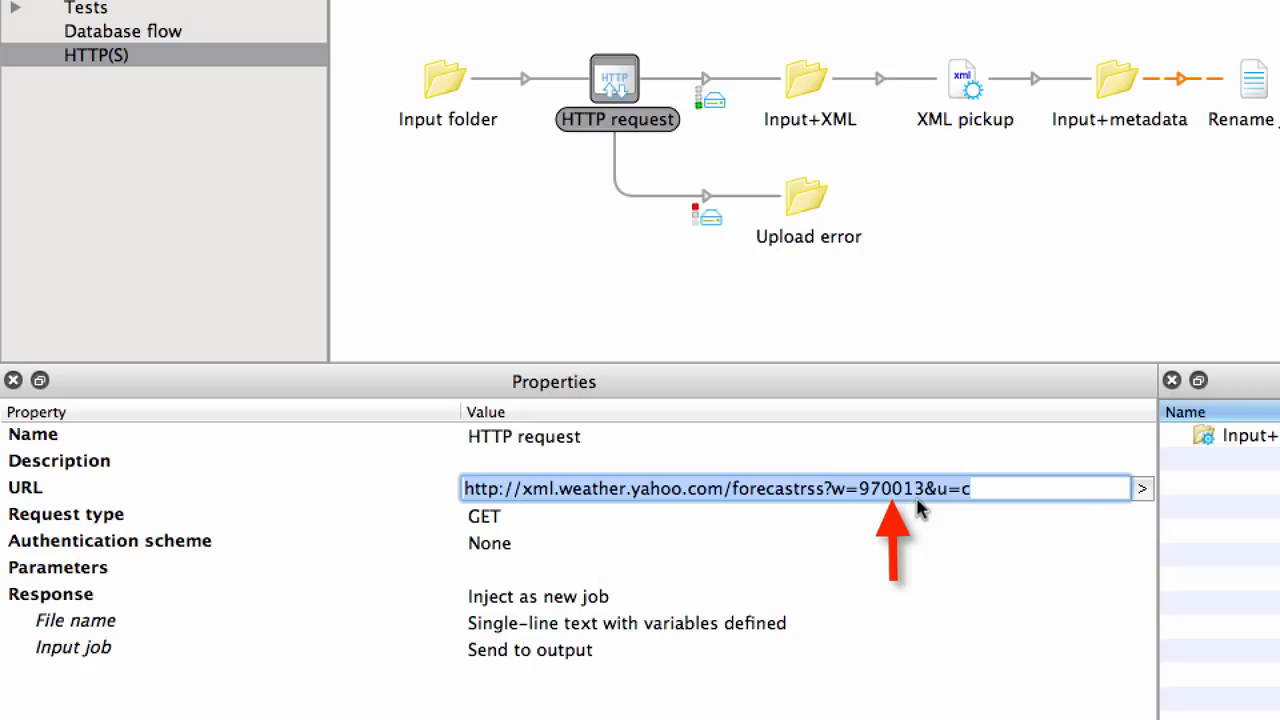
click(551, 596)
click(551, 600)
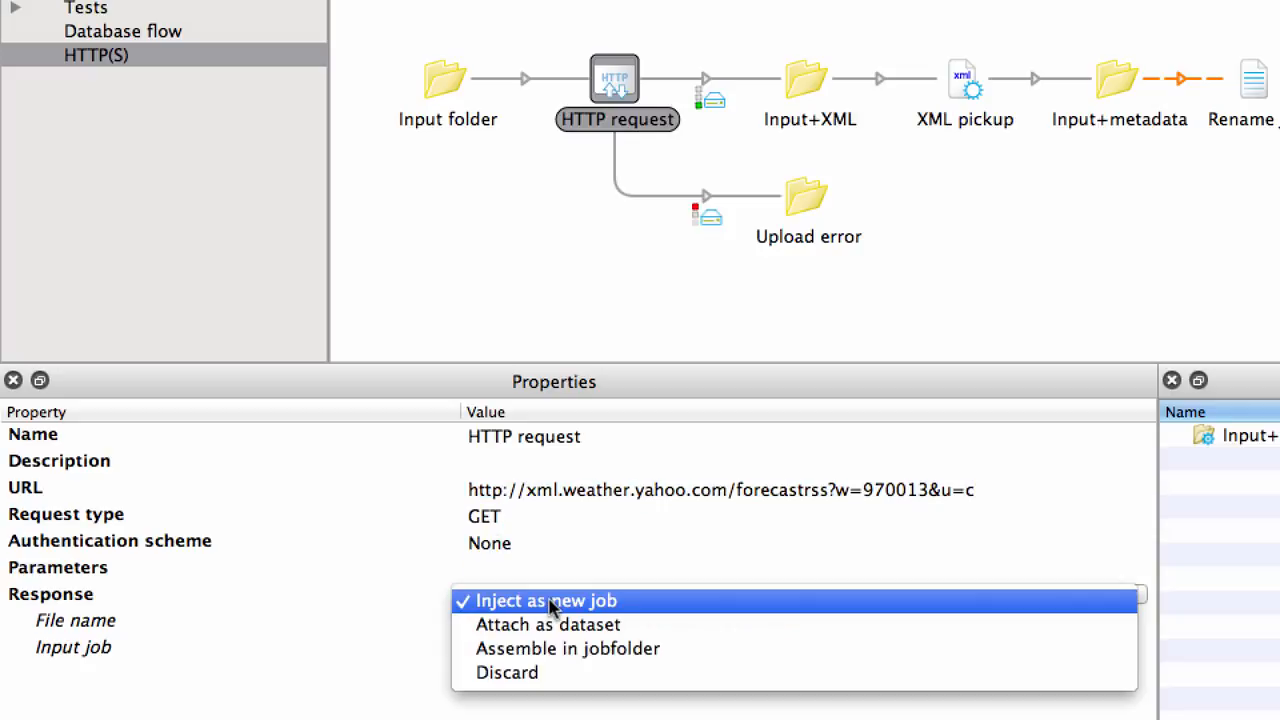
click(551, 601)
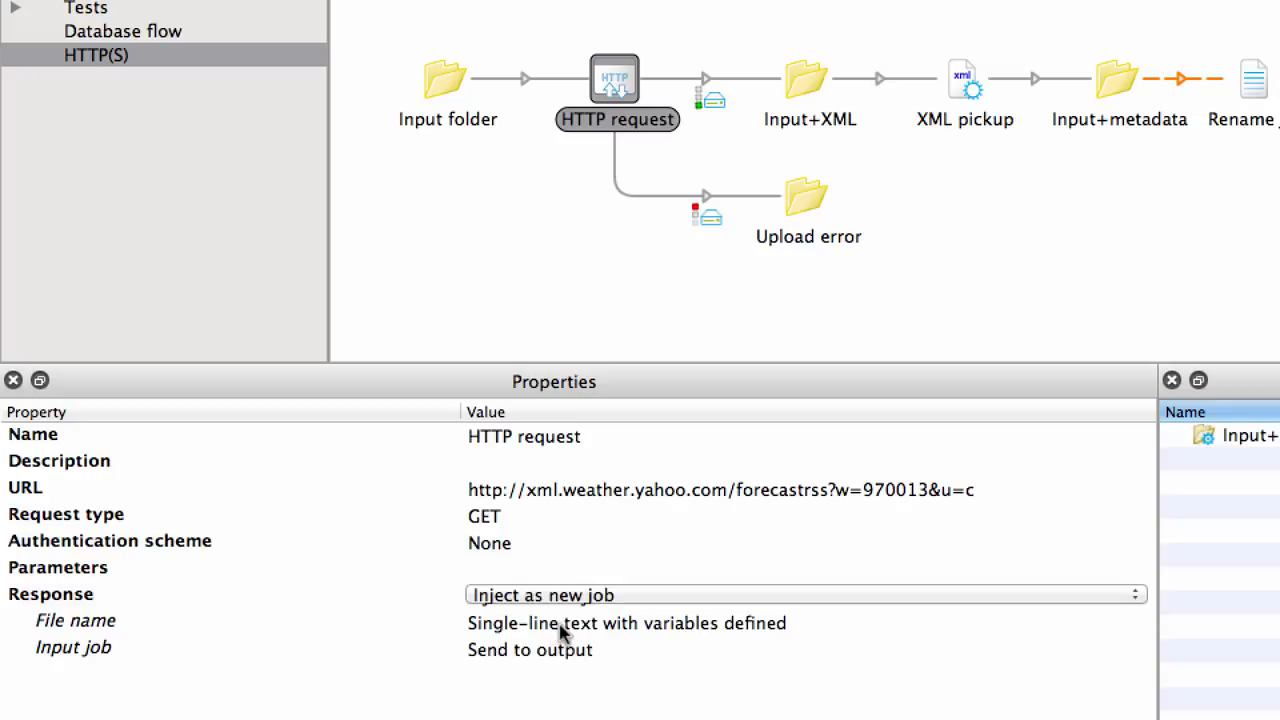
- Examine the File name variable text and the Input job option of the HTTP request's response settings
click(557, 624)
click(1140, 622)
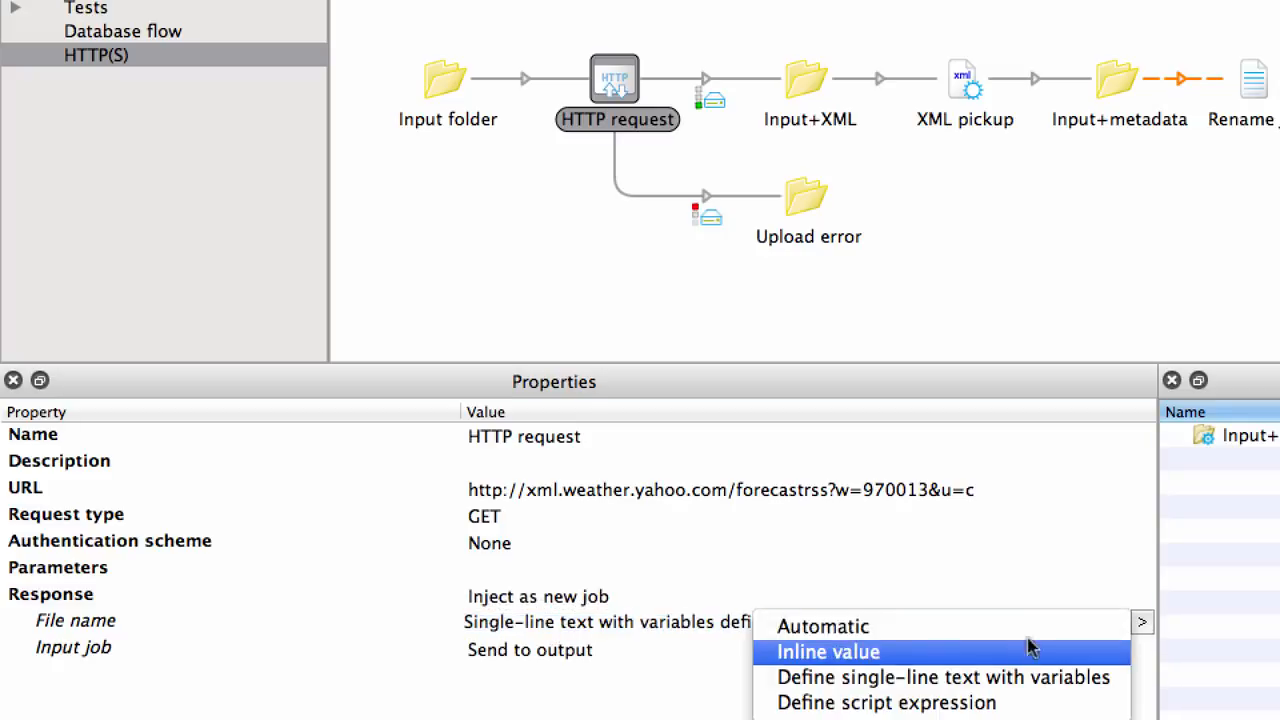
click(979, 676)
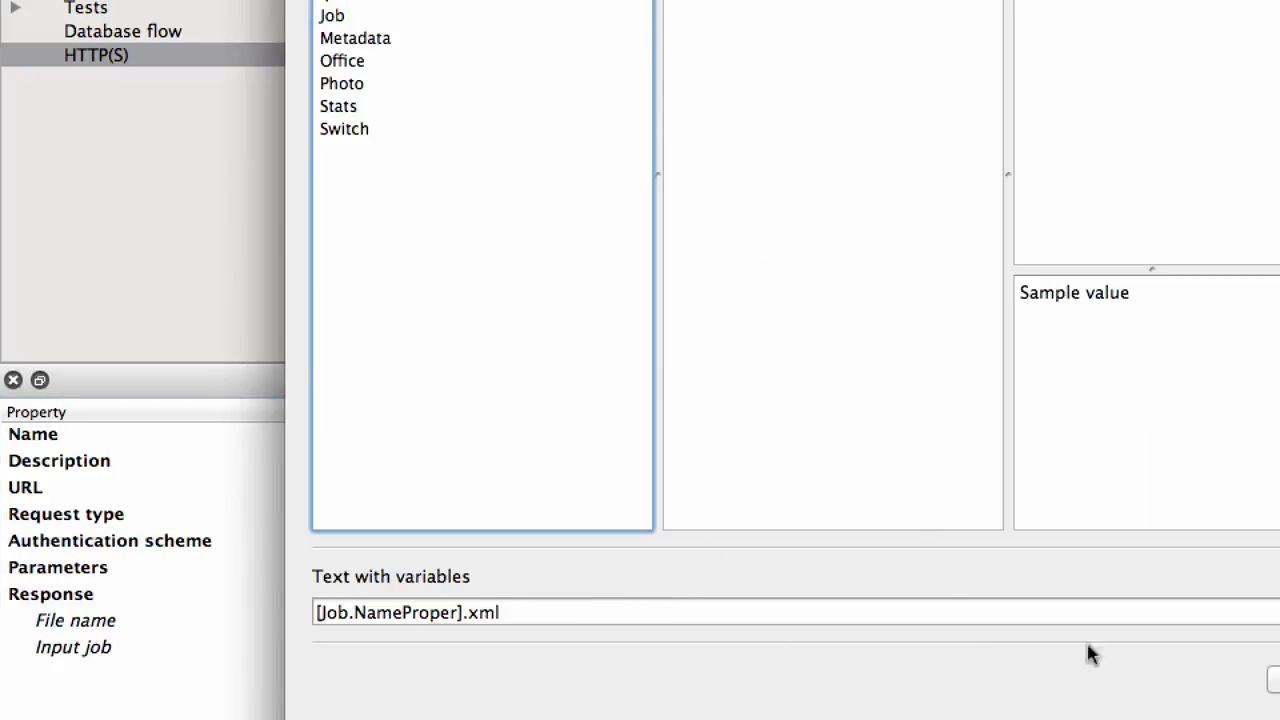
click(1274, 680)
click(572, 645)
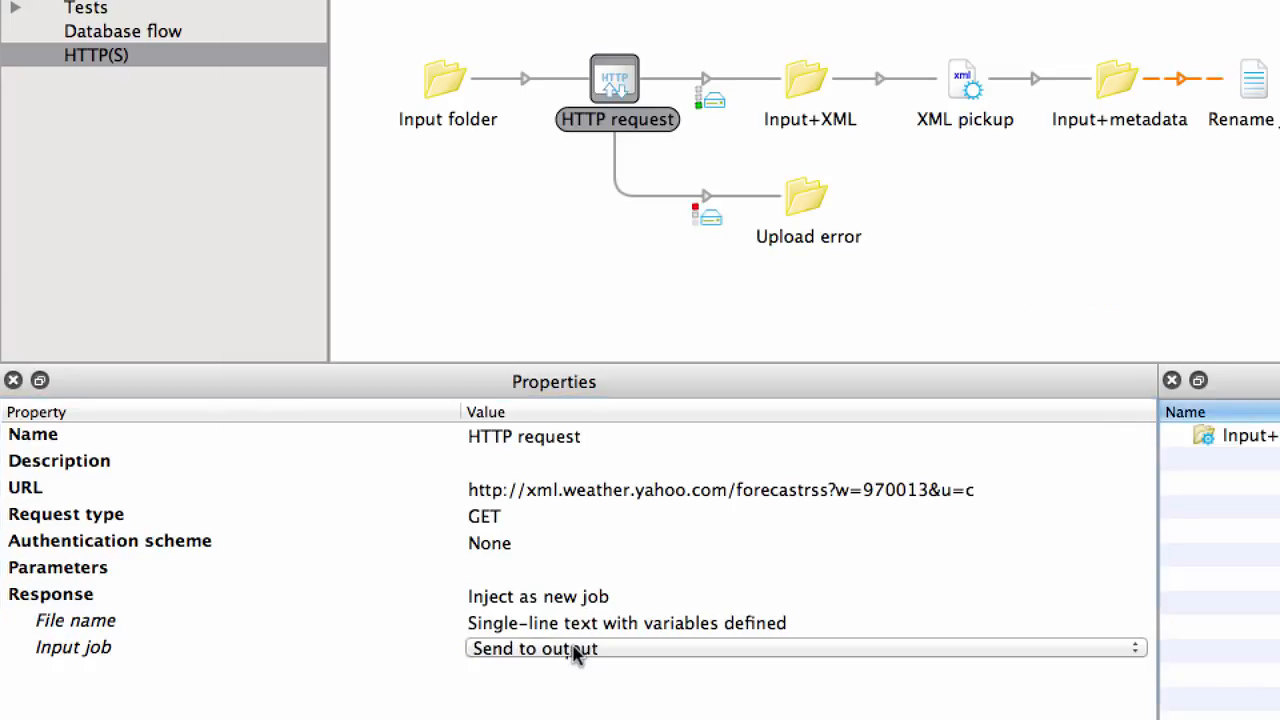
click(572, 646)
click(555, 649)
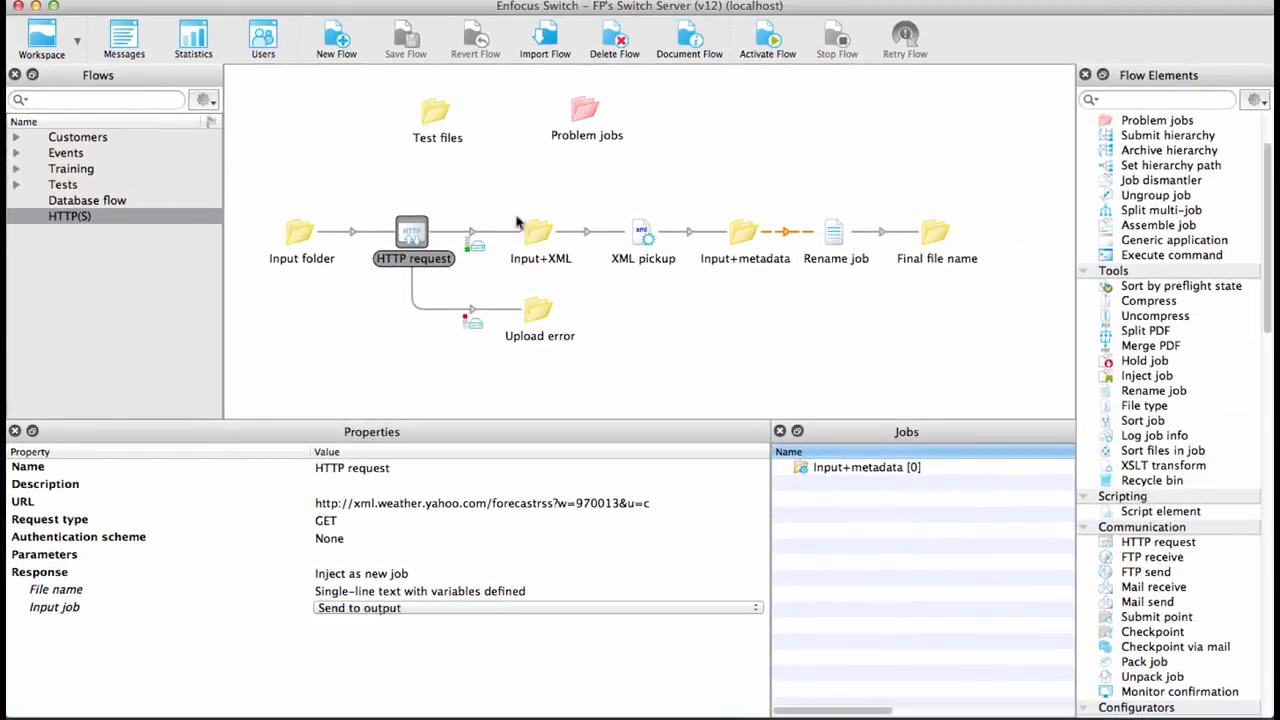
- Activate the flow and move the Weather in Ghent.pdf test job into the Input folder
click(768, 40)
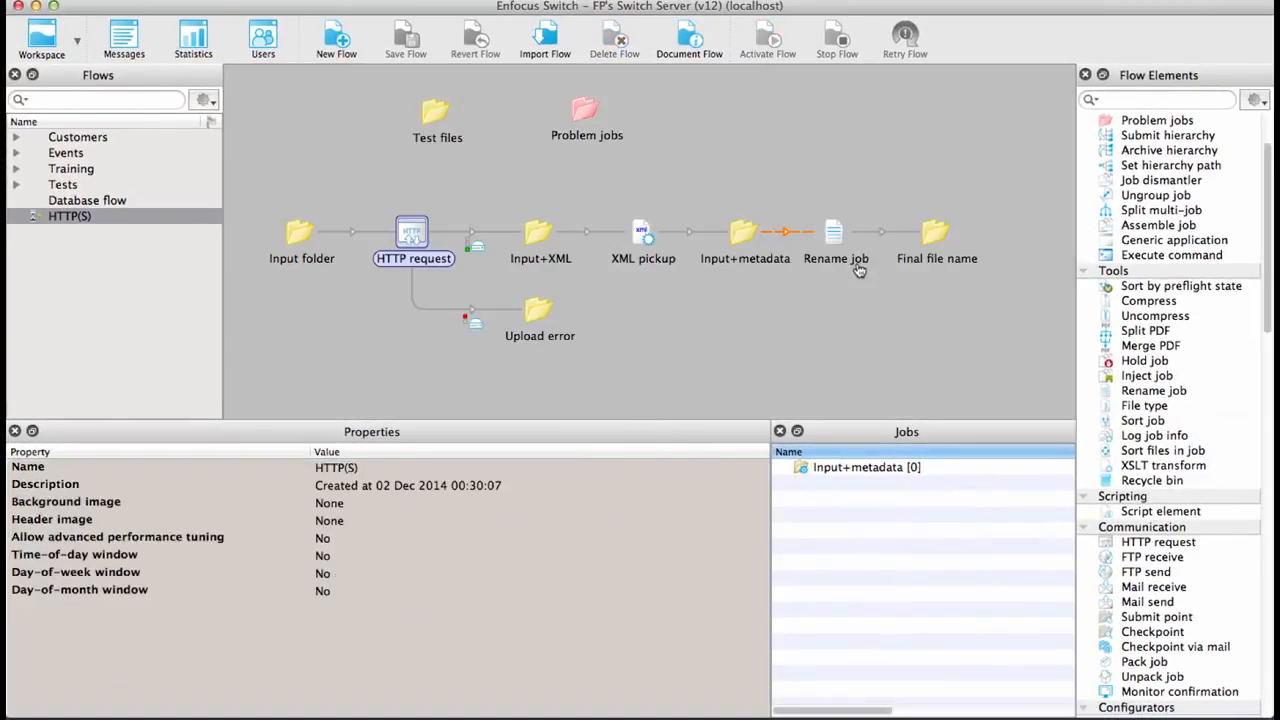
click(433, 117)
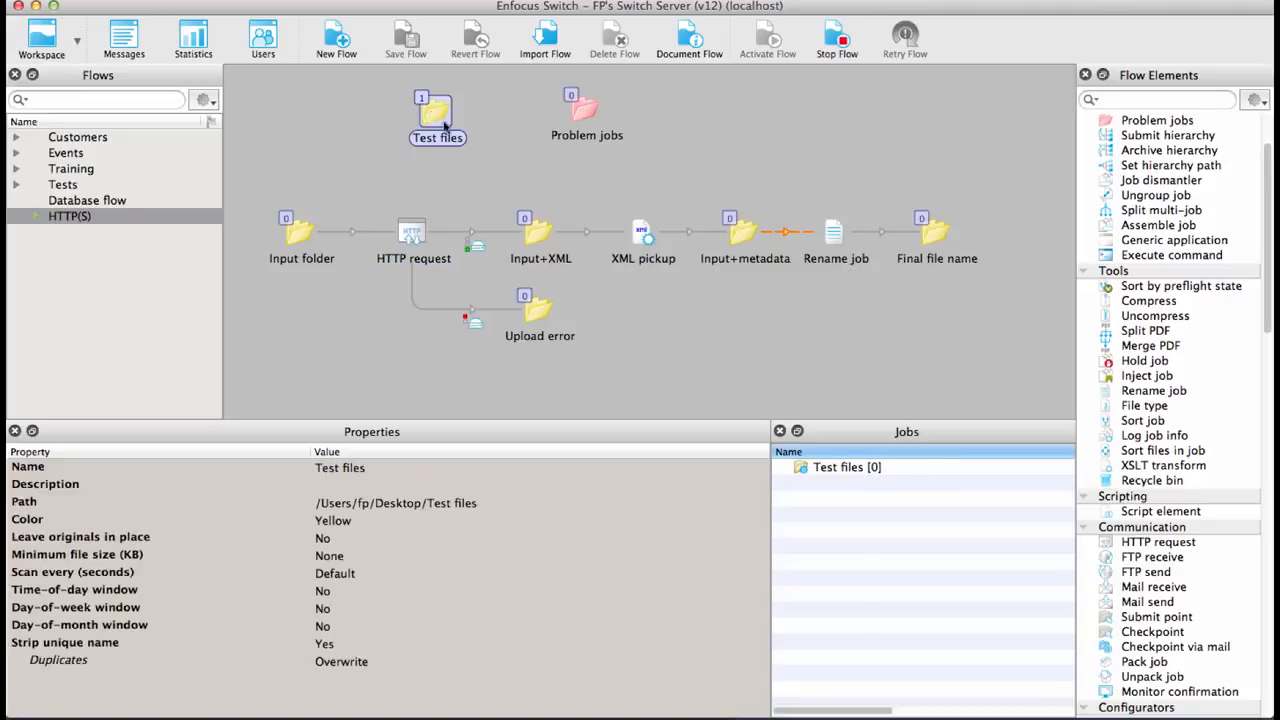
click(870, 485)
drag(870, 485, 298, 234)
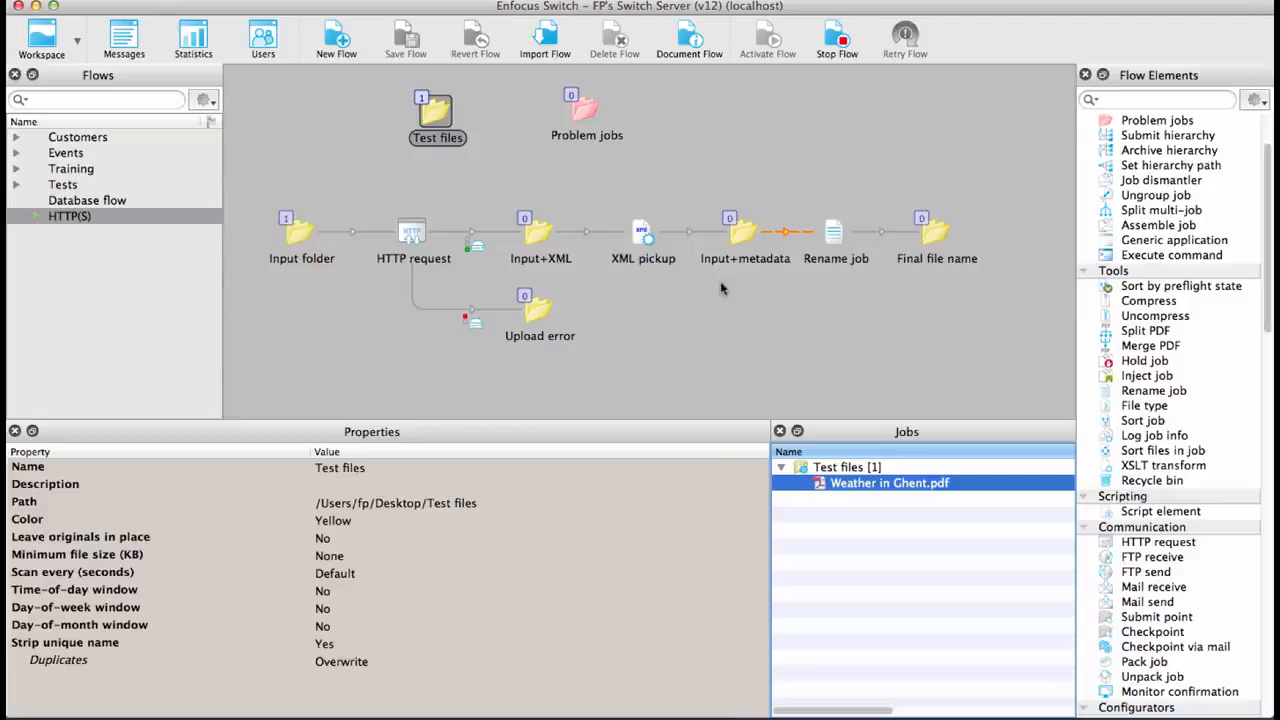
- Stop the flow and set the Rename job's Action 1 to Add suffix on the filename proper
click(838, 40)
click(834, 240)
click(363, 557)
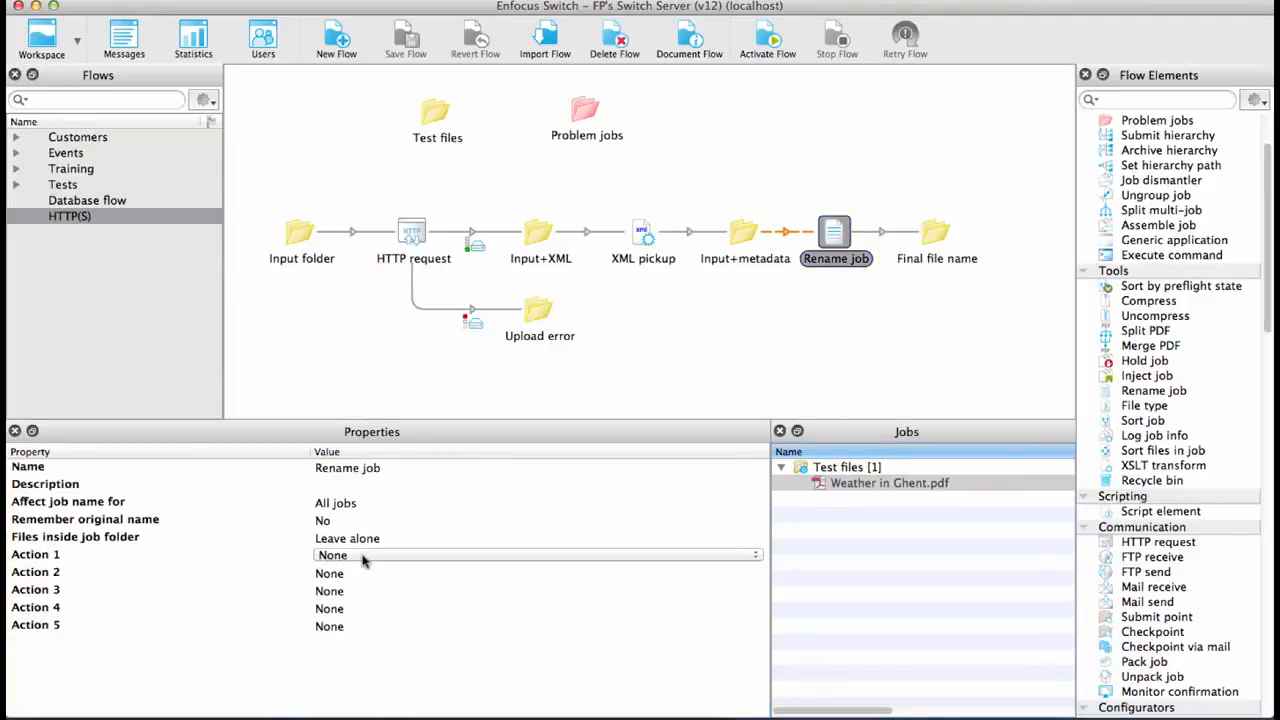
click(363, 557)
click(362, 578)
click(360, 590)
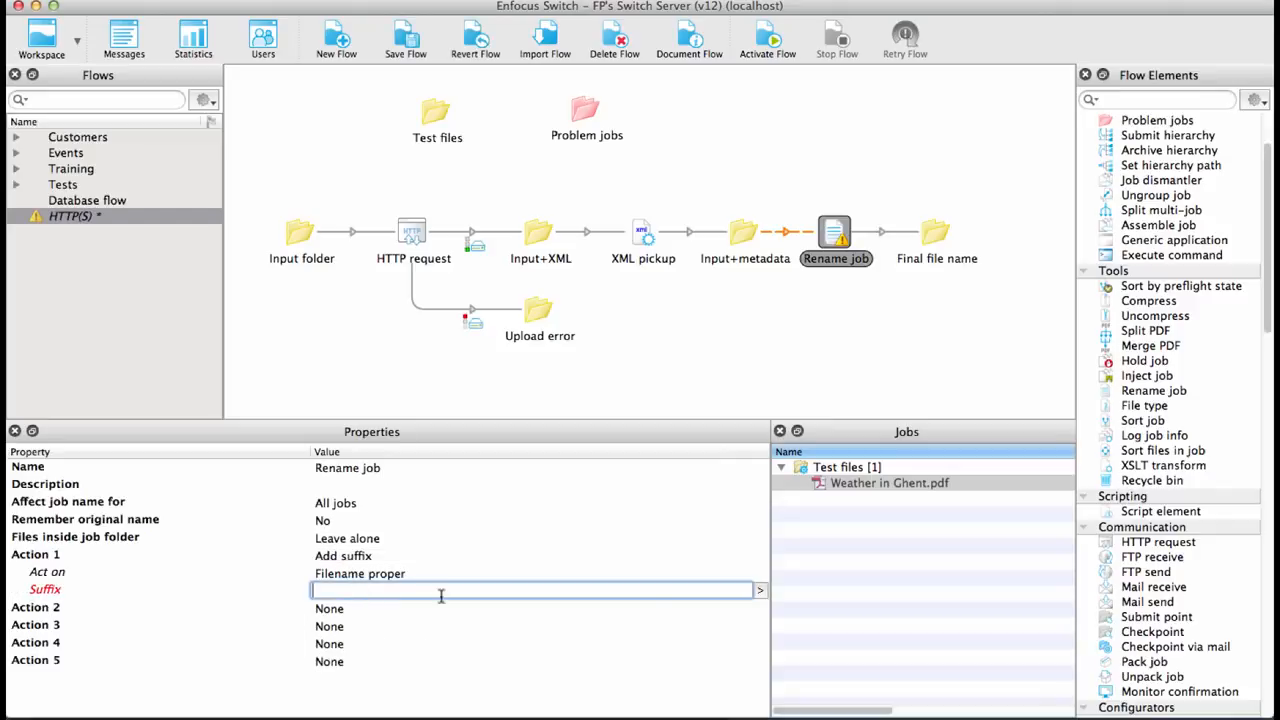
click(760, 591)
click(735, 606)
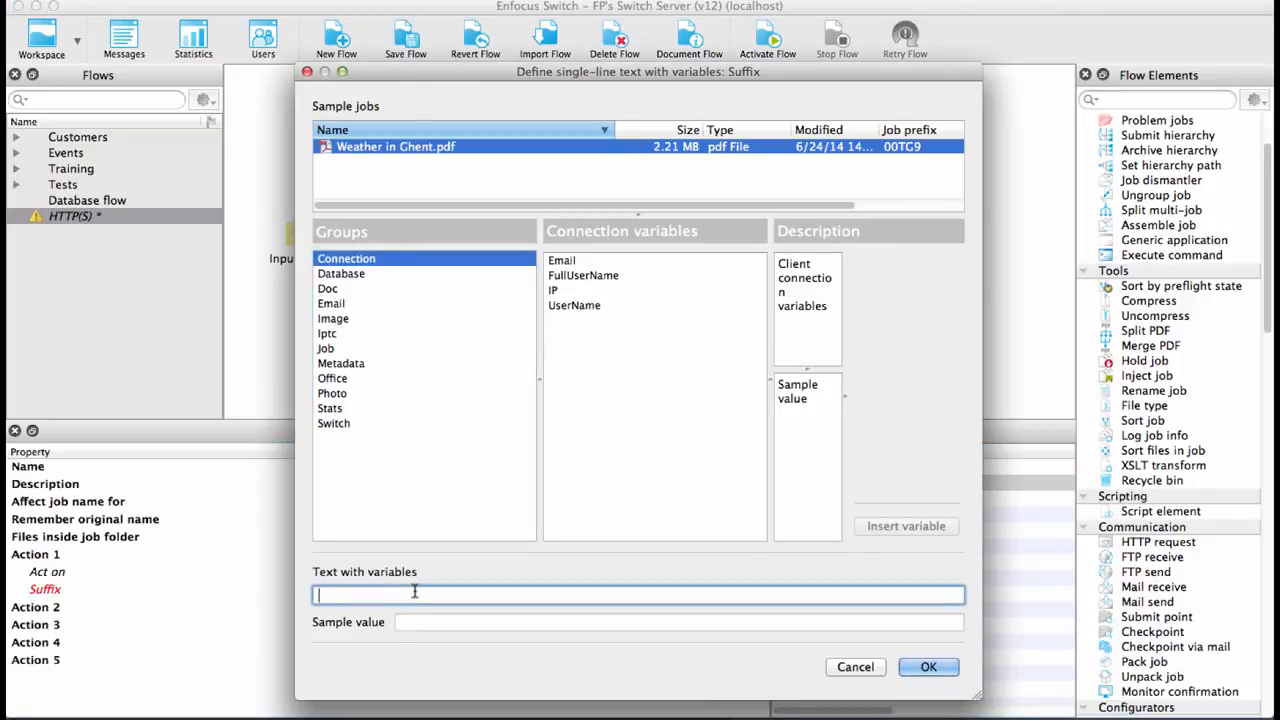
click(352, 365)
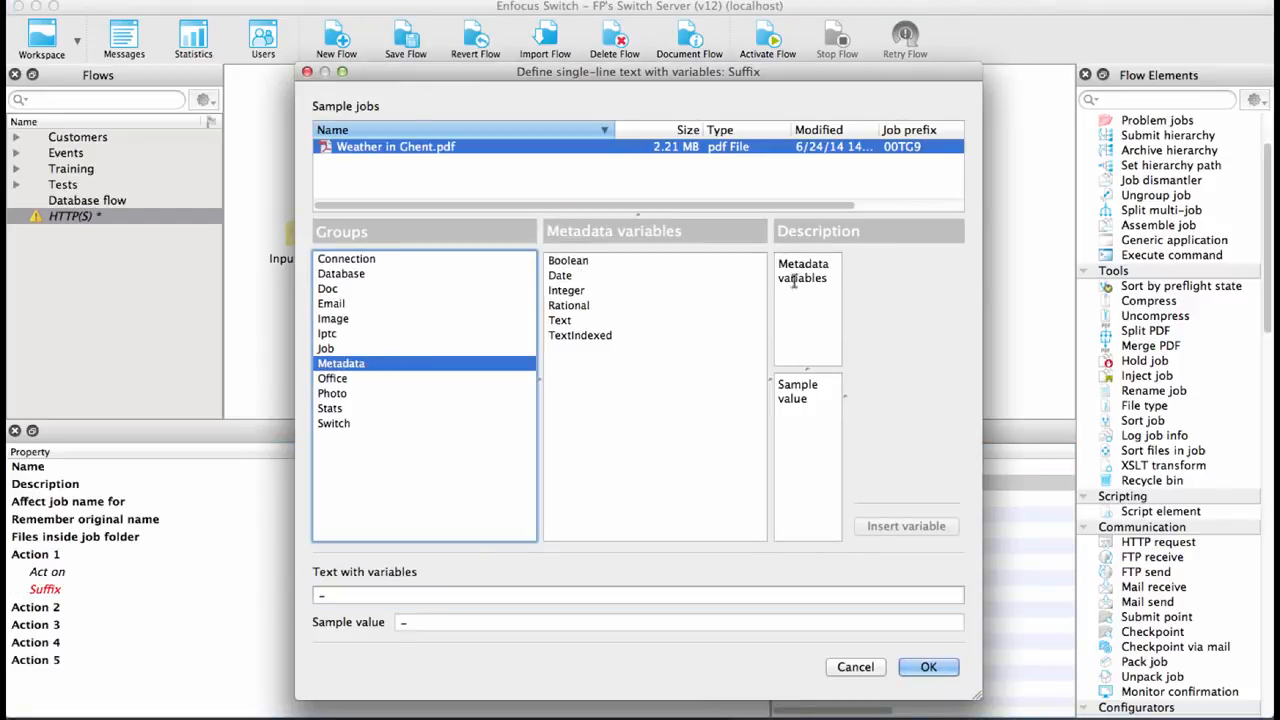
click(569, 325)
click(943, 277)
click(906, 289)
click(177, 229)
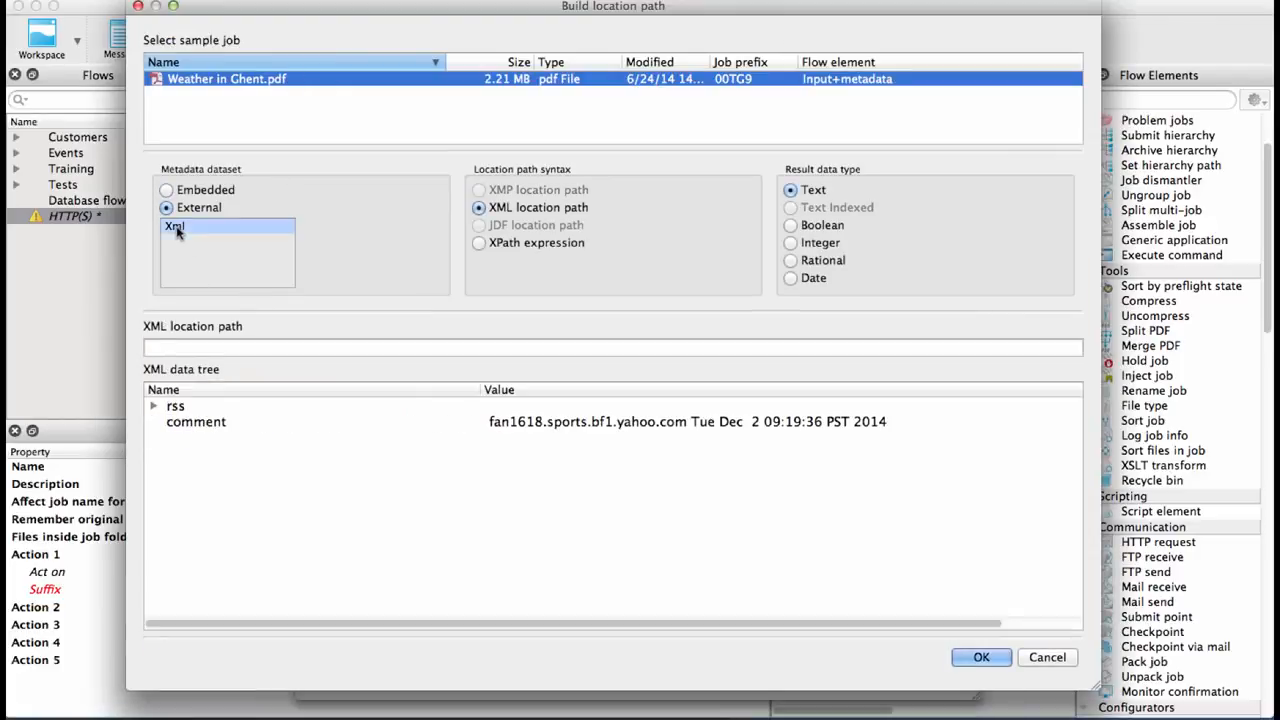
alt+click(153, 408)
scroll(255, 518, down, 5)
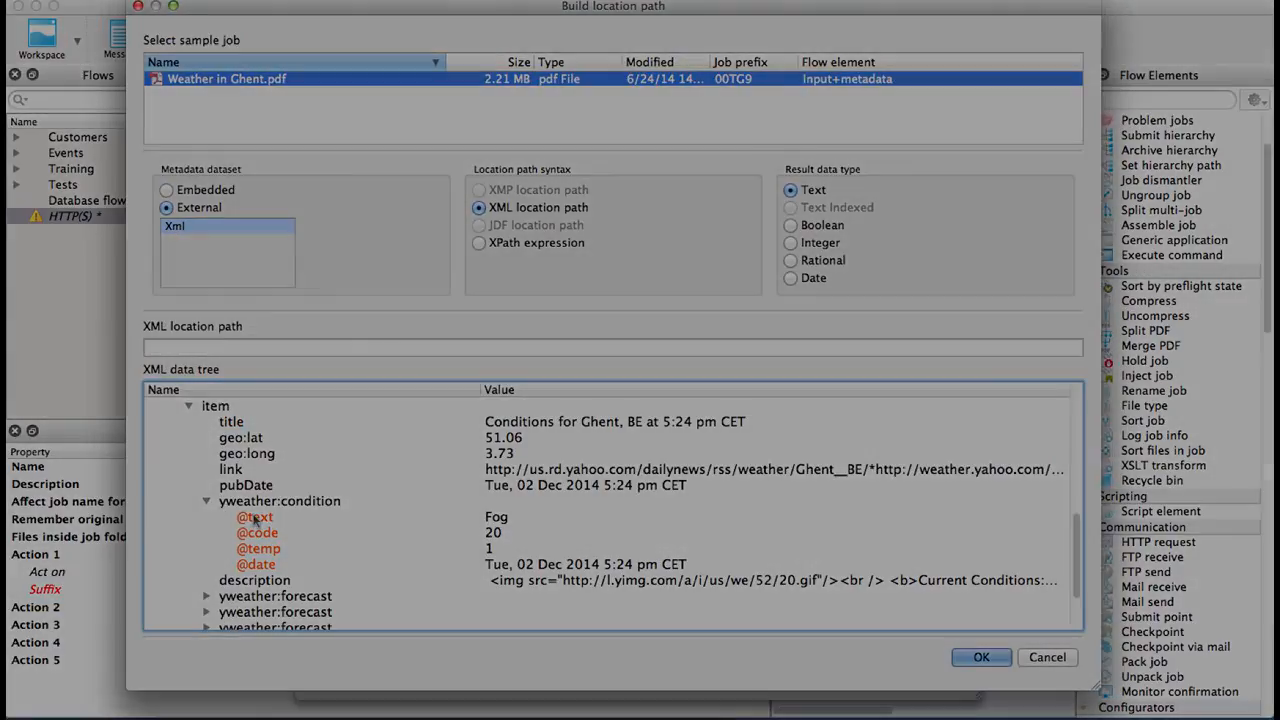
click(254, 518)
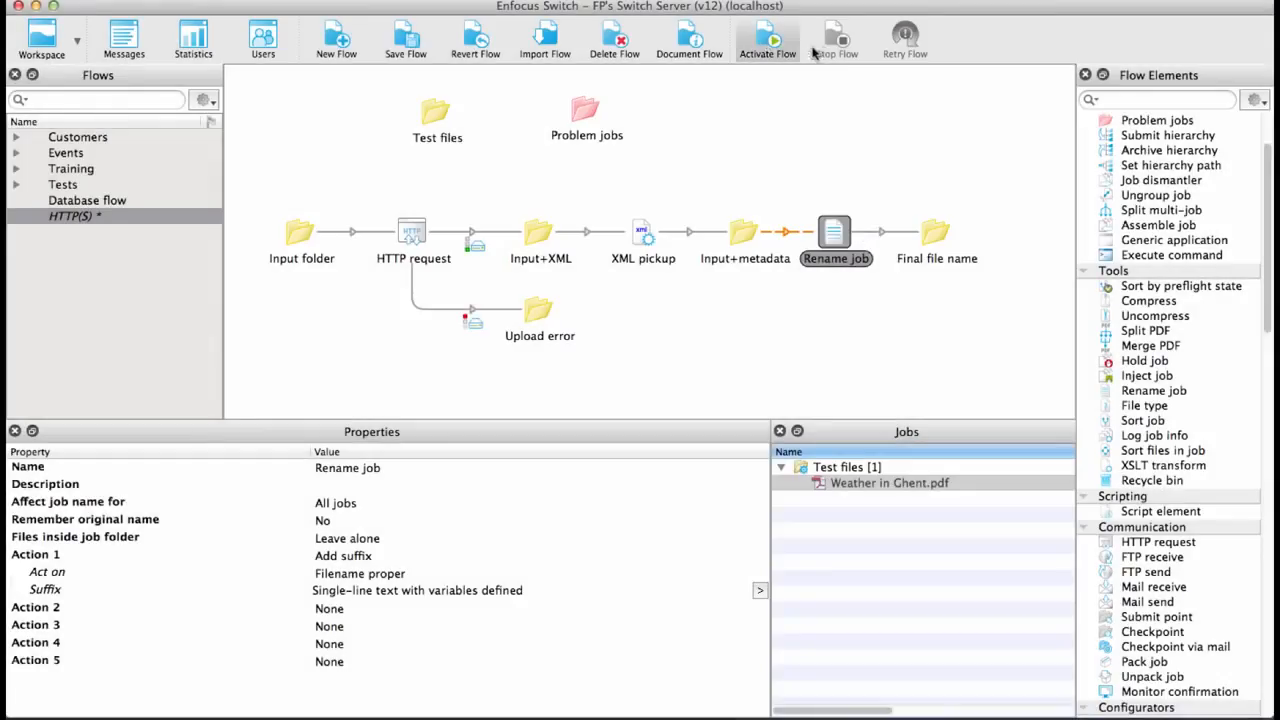
- Activate the flow and release the held connection between Input+metadata and Rename job
click(768, 44)
click(764, 390)
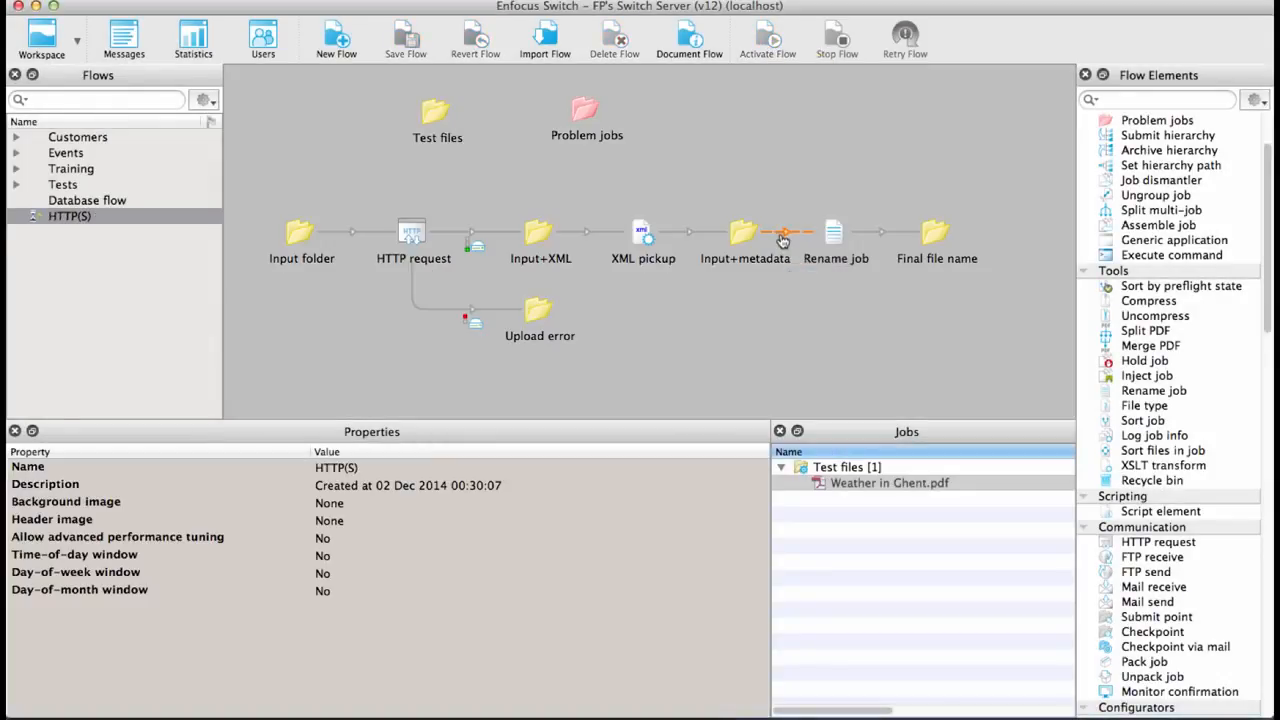
click(783, 232)
right_click(783, 232)
click(819, 304)
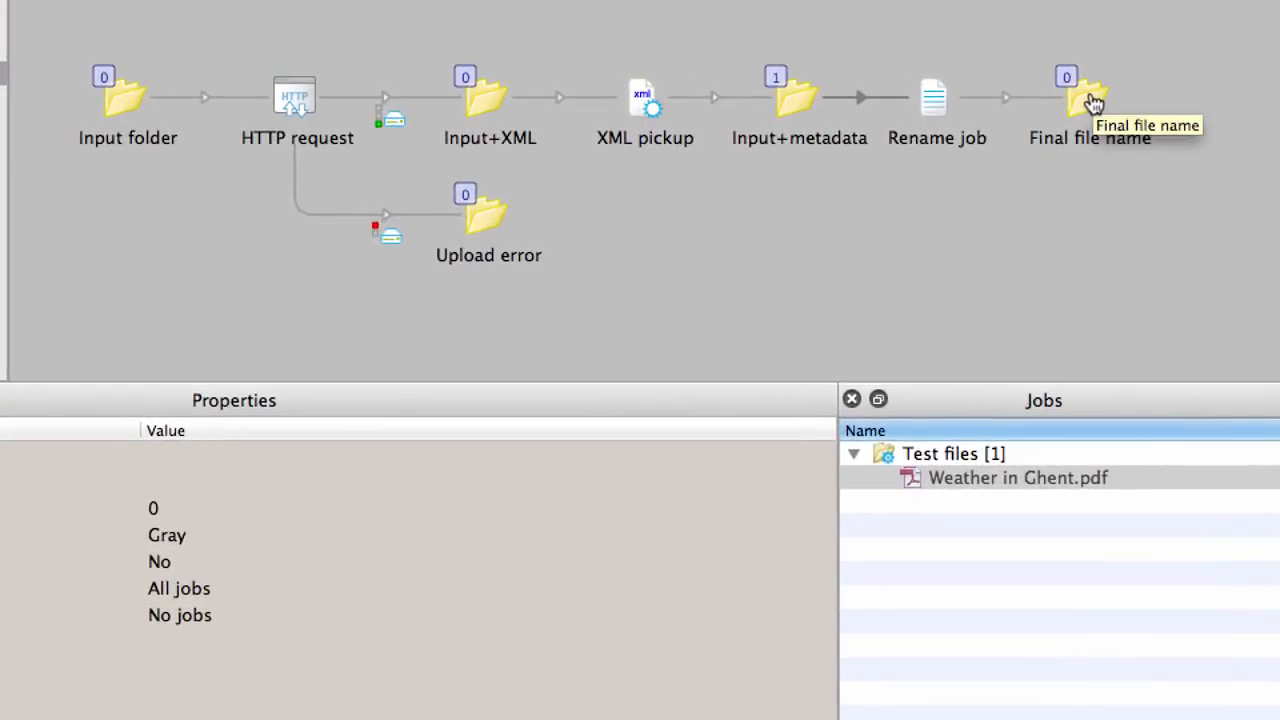
- Inspect the renamed job in the Final file name folder
click(1095, 103)
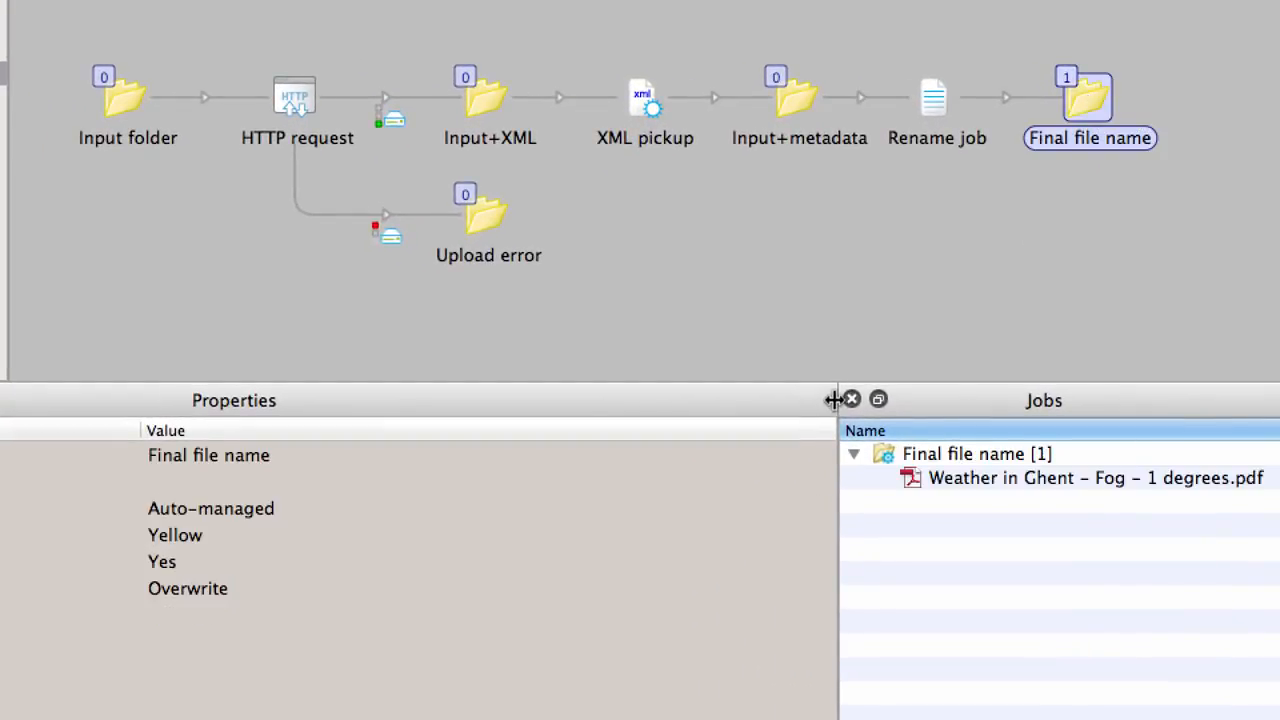
drag(836, 398, 601, 377)
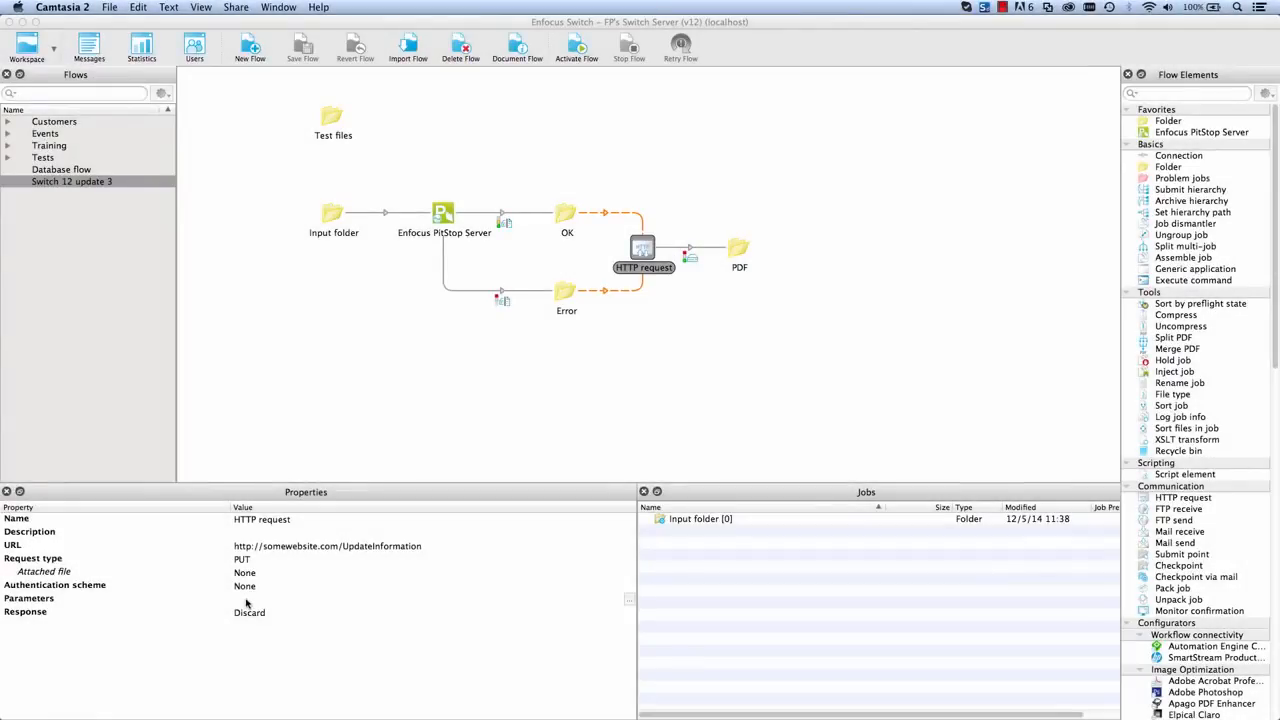
- Enter errors= as the start of the PUT HTTP request's Parameters text
click(629, 599)
text(errors)
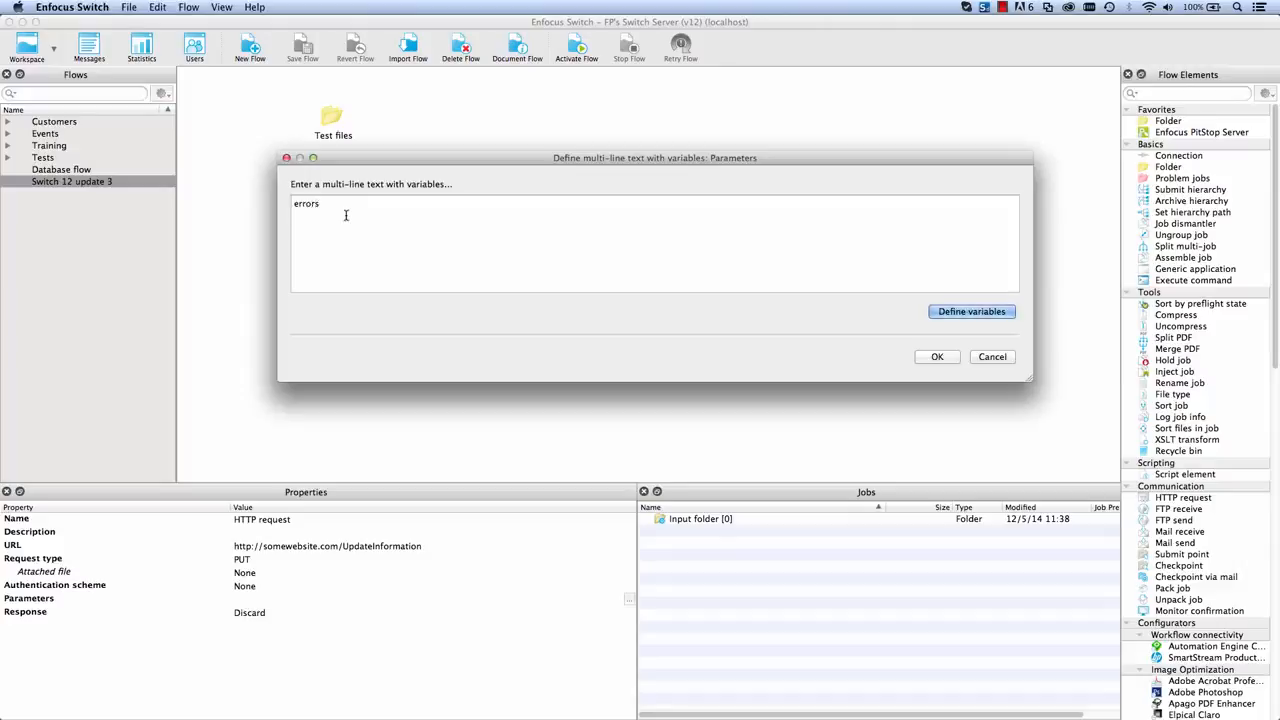
text(=)
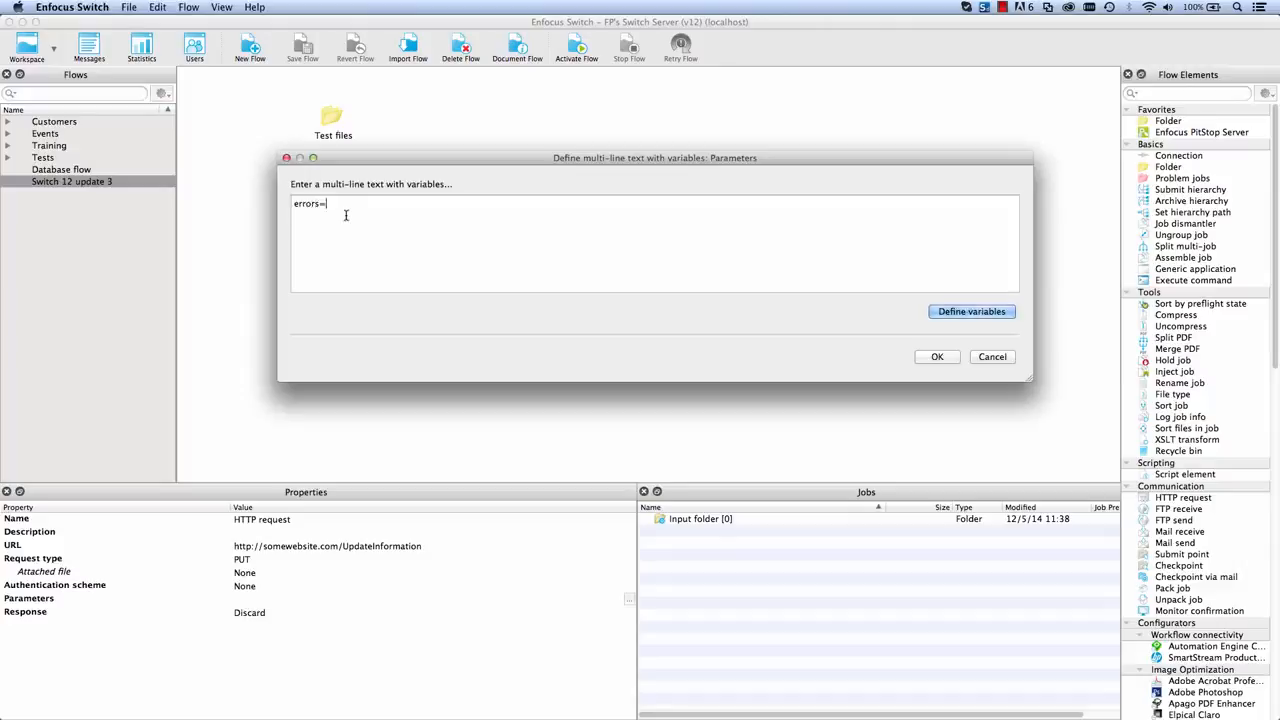
click(960, 314)
click(470, 313)
click(640, 280)
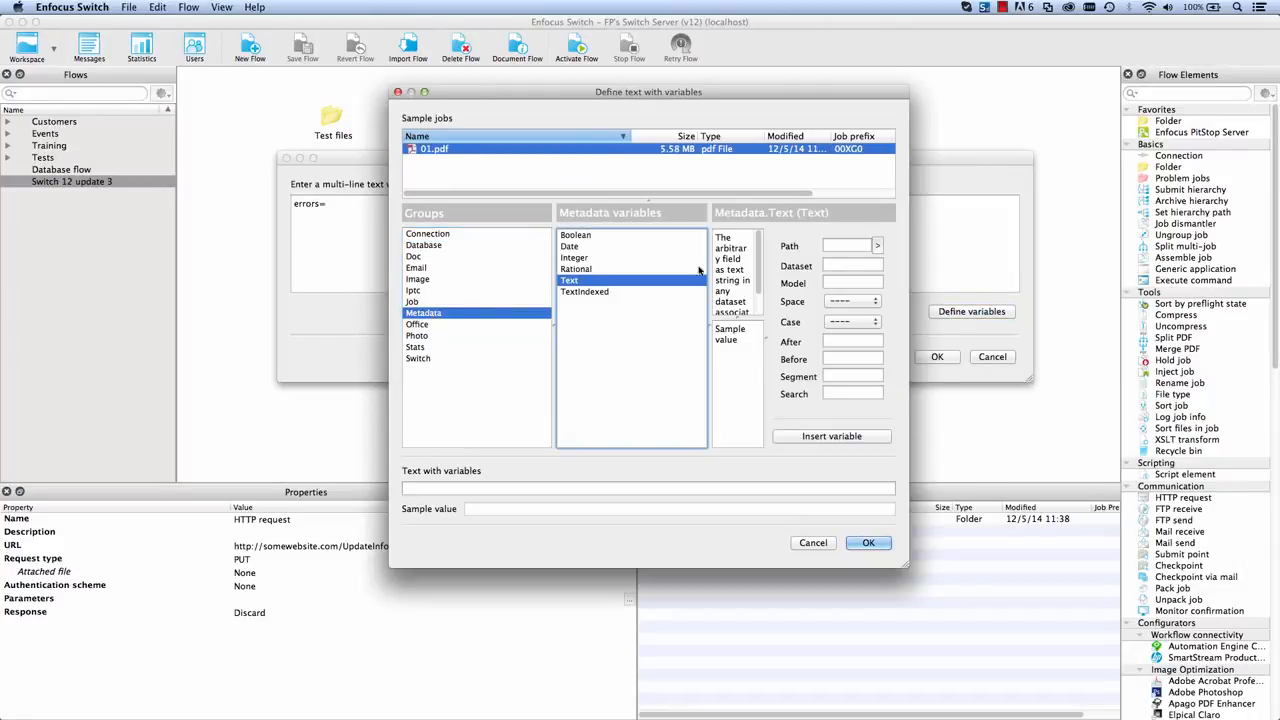
click(877, 245)
click(820, 264)
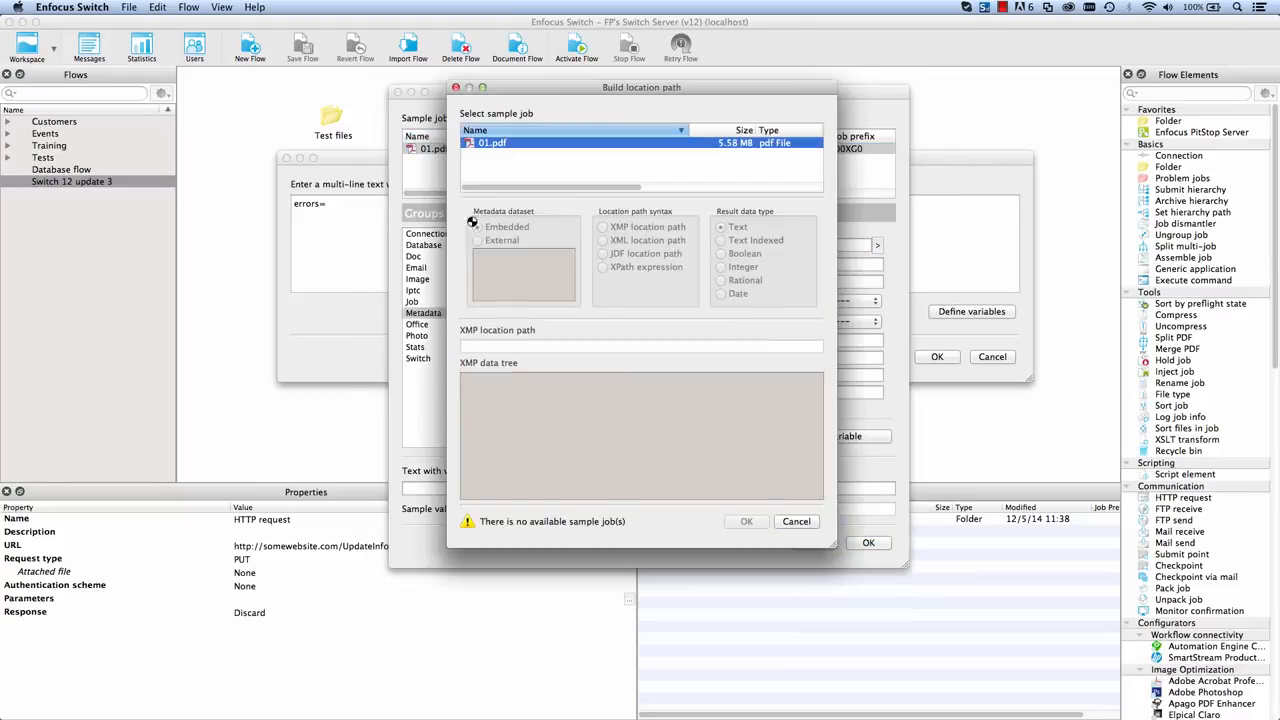
click(483, 277)
click(467, 414)
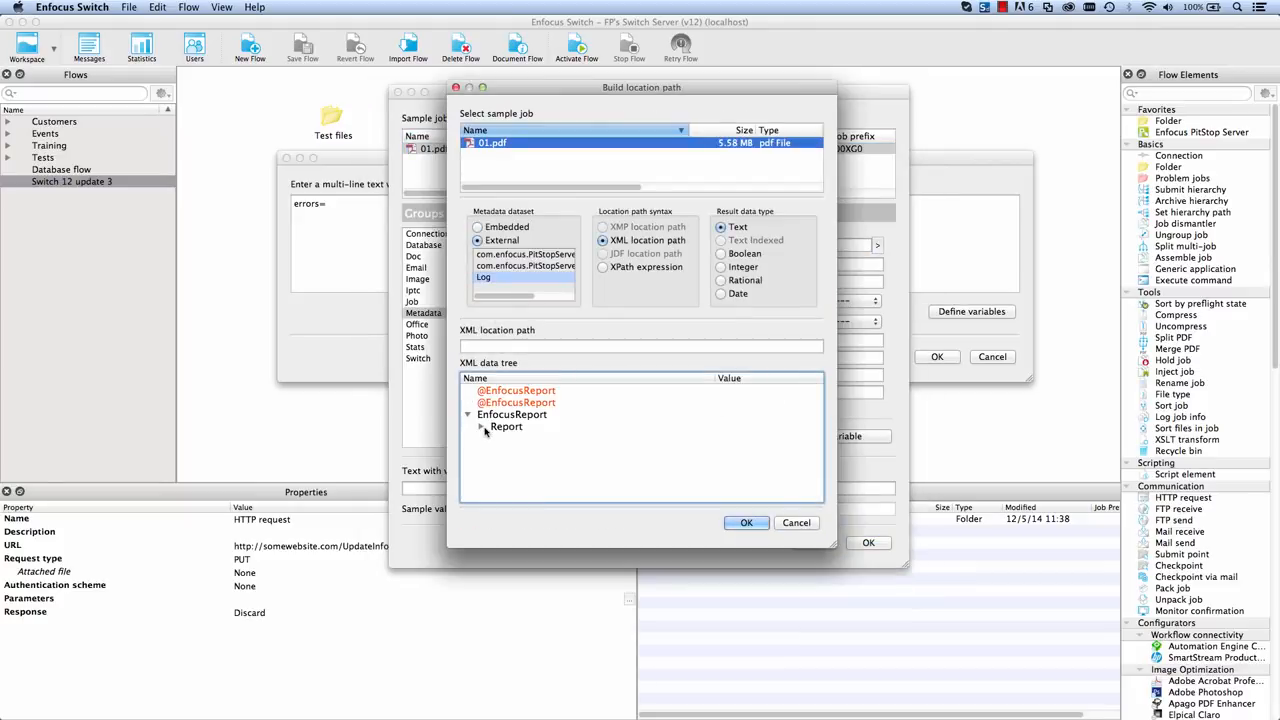
click(480, 426)
click(494, 438)
click(536, 450)
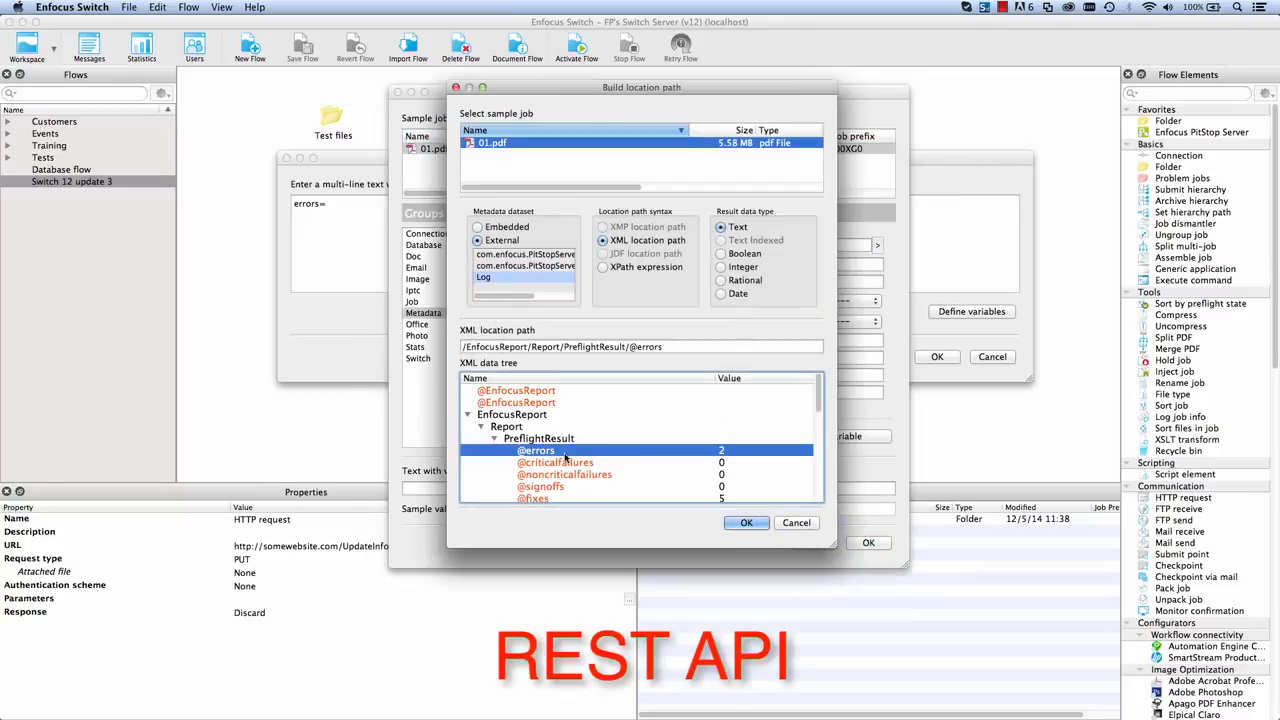
click(746, 524)
click(835, 436)
click(868, 542)
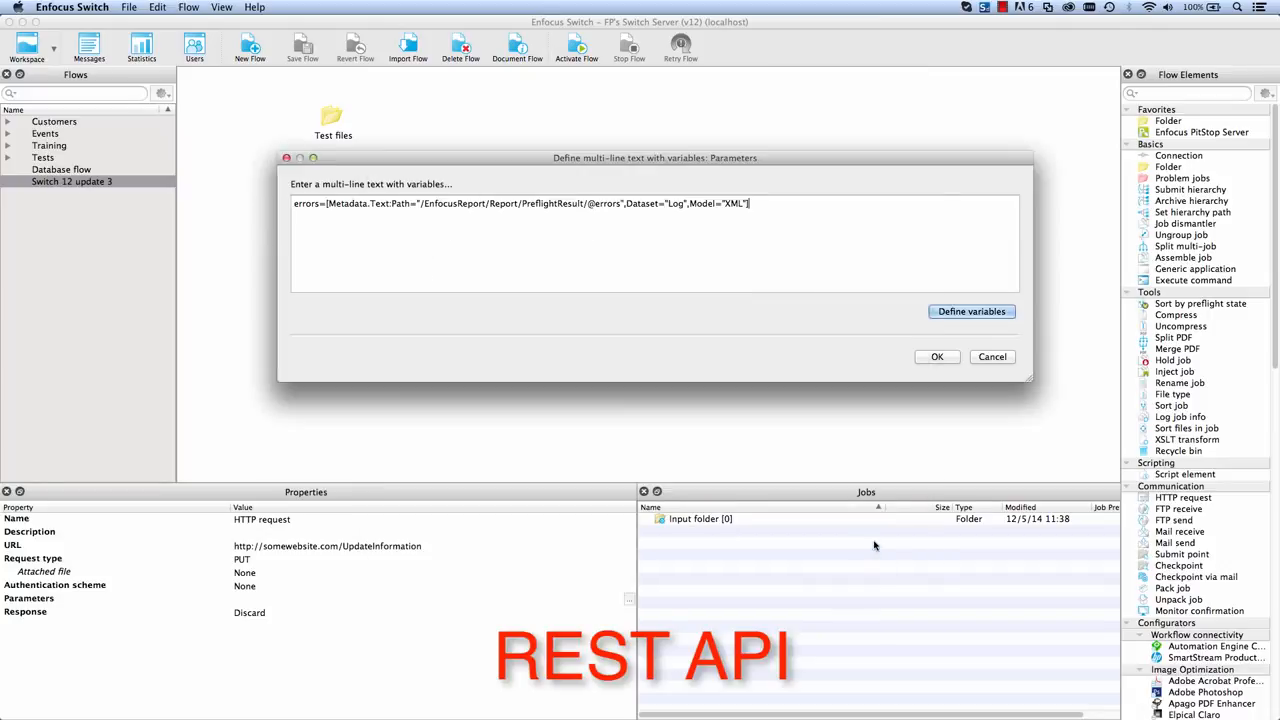
click(937, 357)
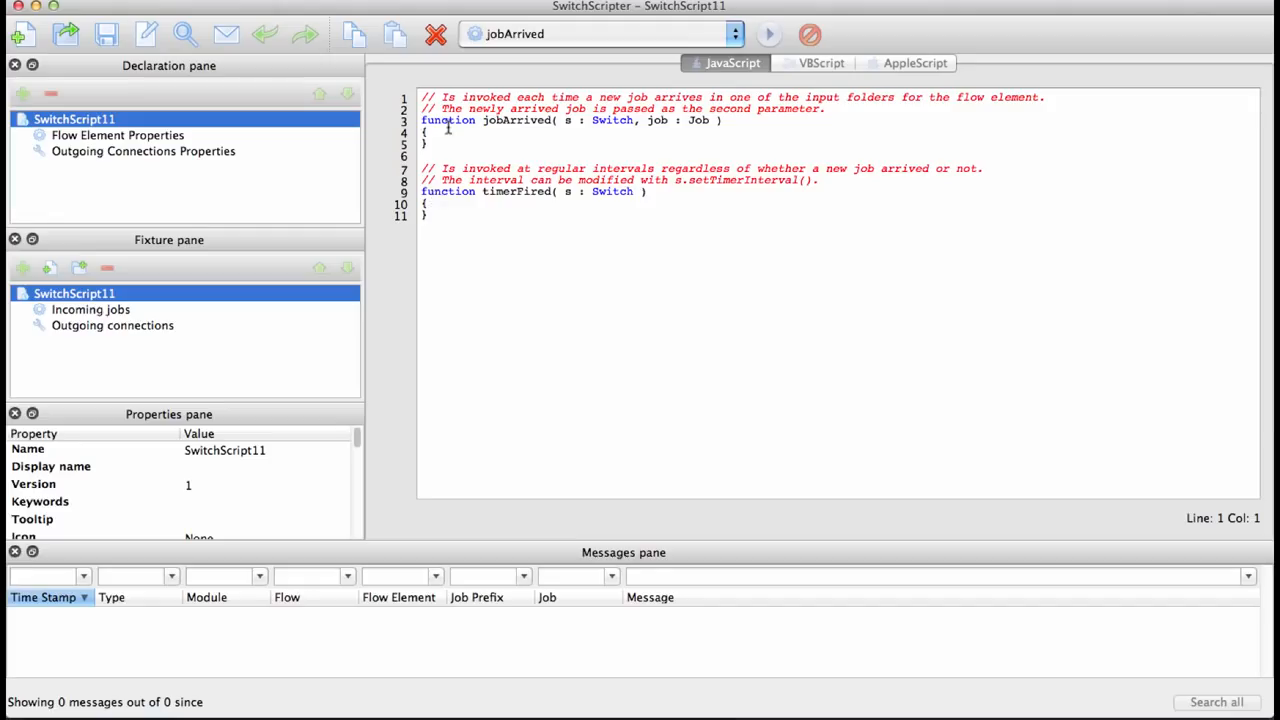
- In the jobArrived script function, declare theHTTP as a new HTTP object and start a member call on it
click(443, 139)
key(Down)
key(Return)
text(var the)
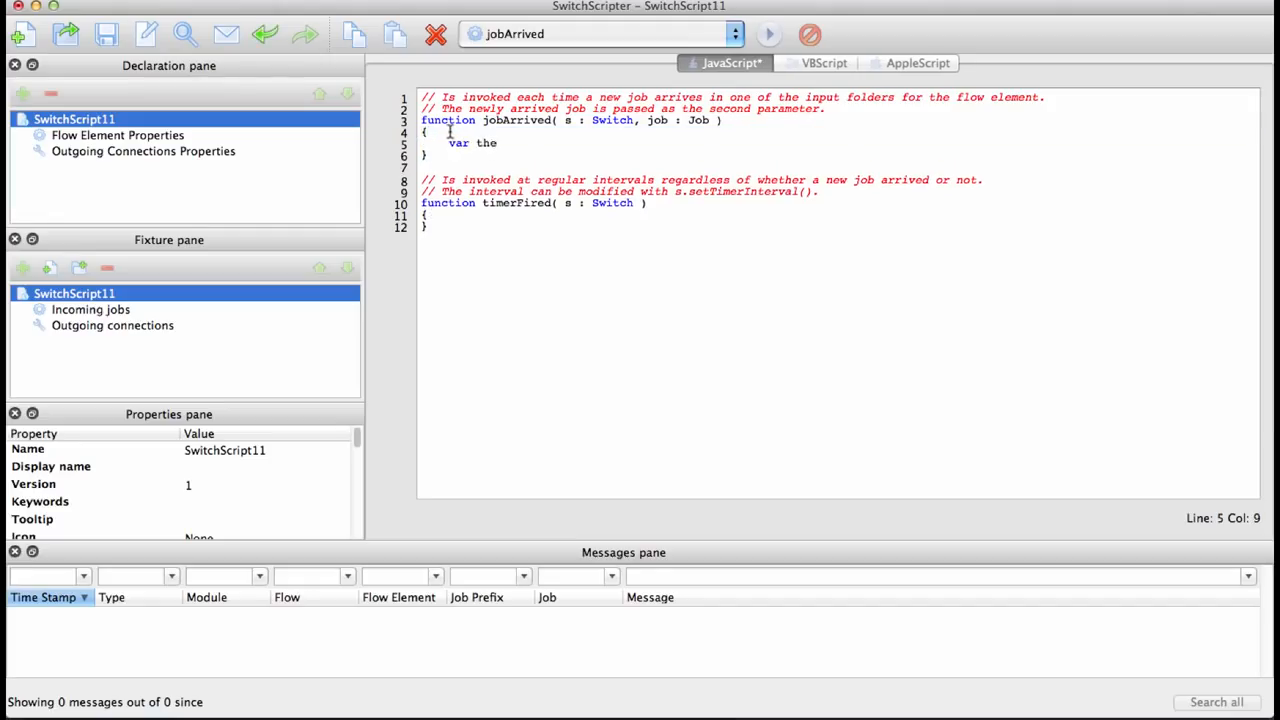
text(HTTP = new HTTP();)
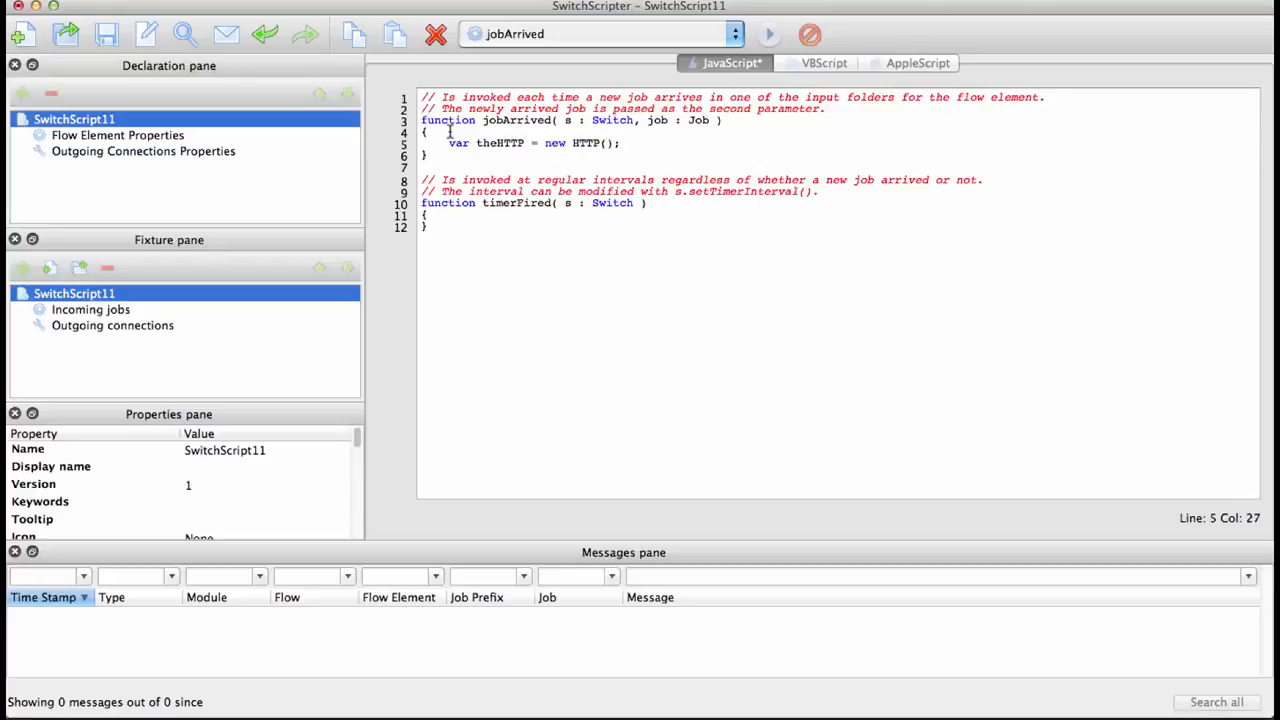
key(Return)
text(the)
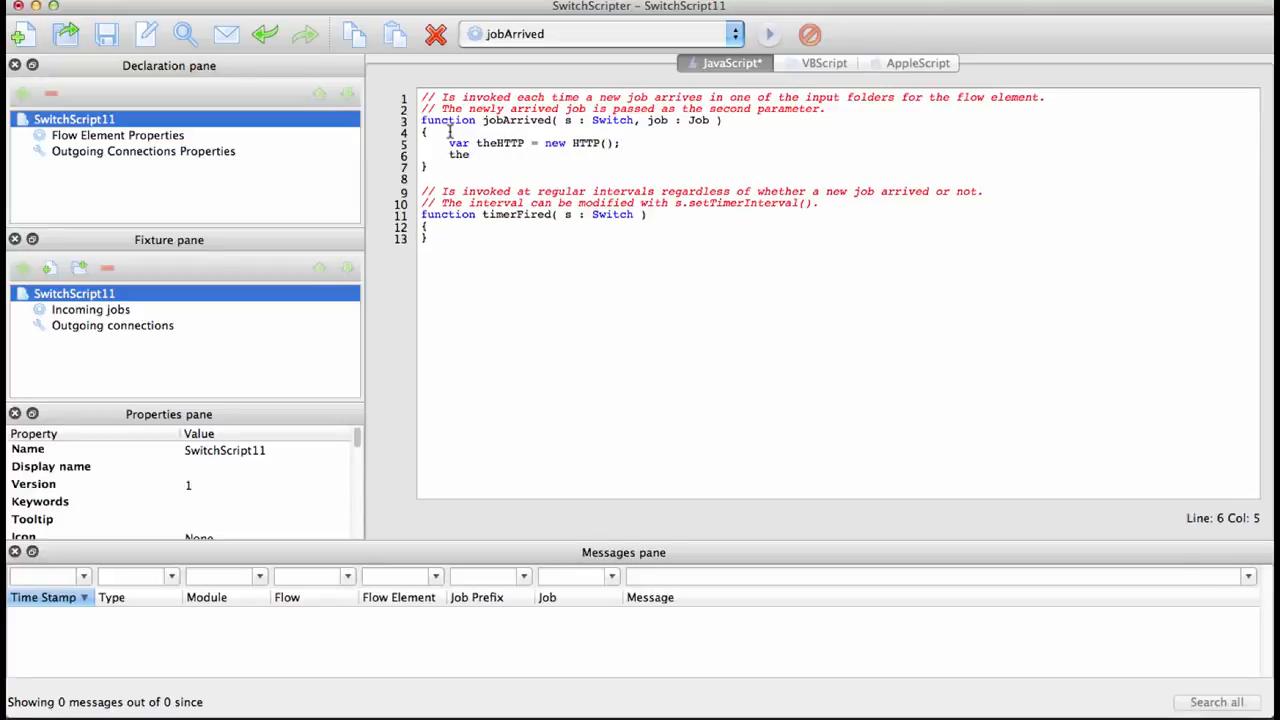
text(HTTP.)
drag(715, 321, 855, 579)
scroll(707, 484, down, 1)
scroll(707, 484, down, 15)
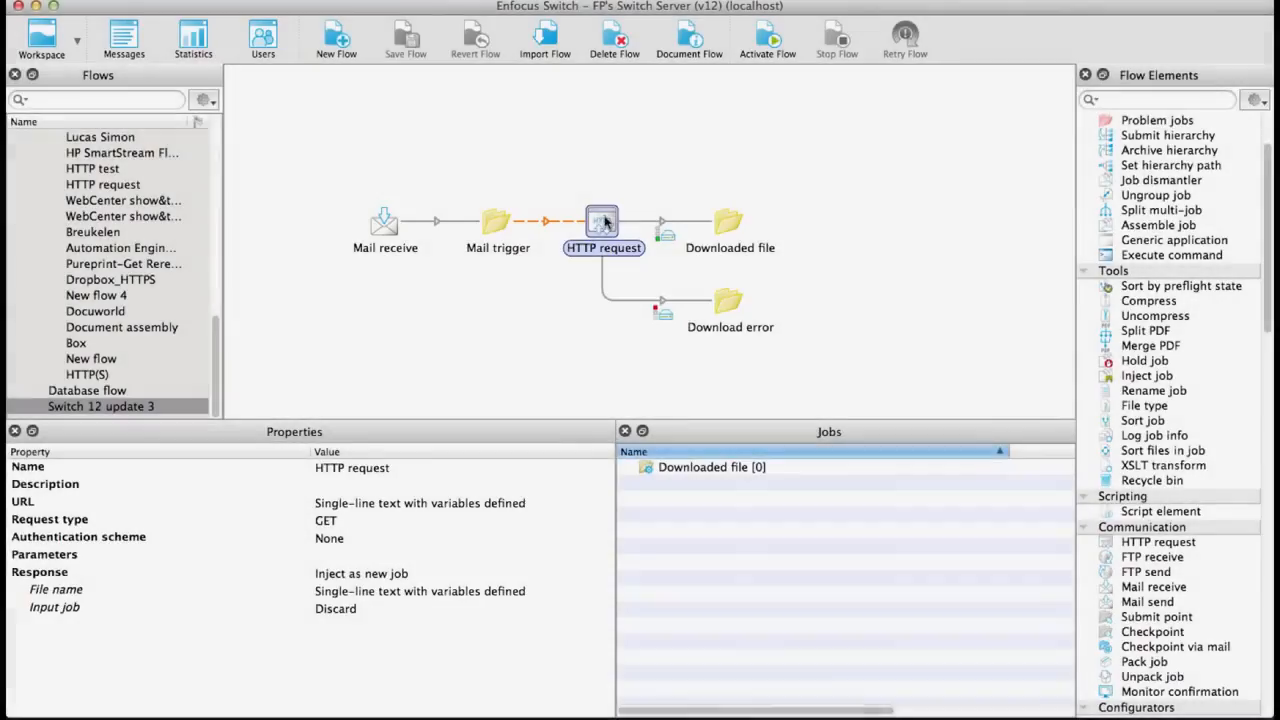
- Examine the URL variable that searches the email body for a link matching http:.*pdf
click(551, 503)
click(604, 503)
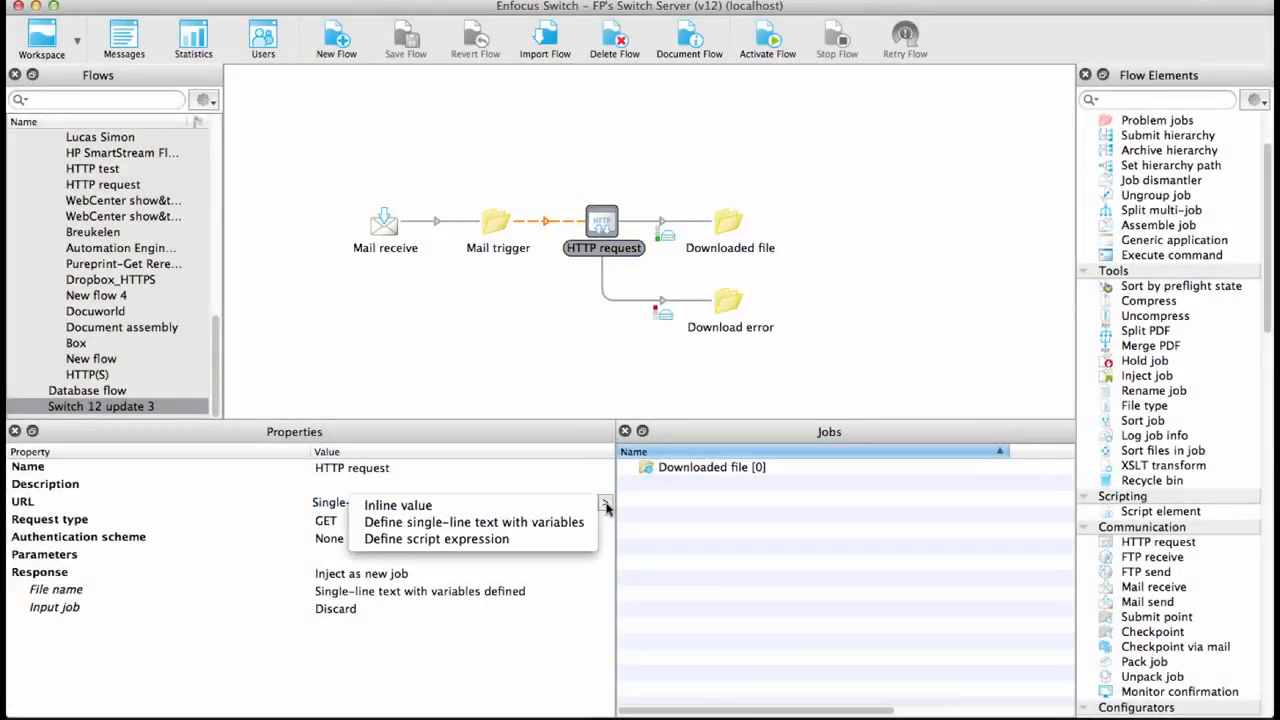
click(535, 522)
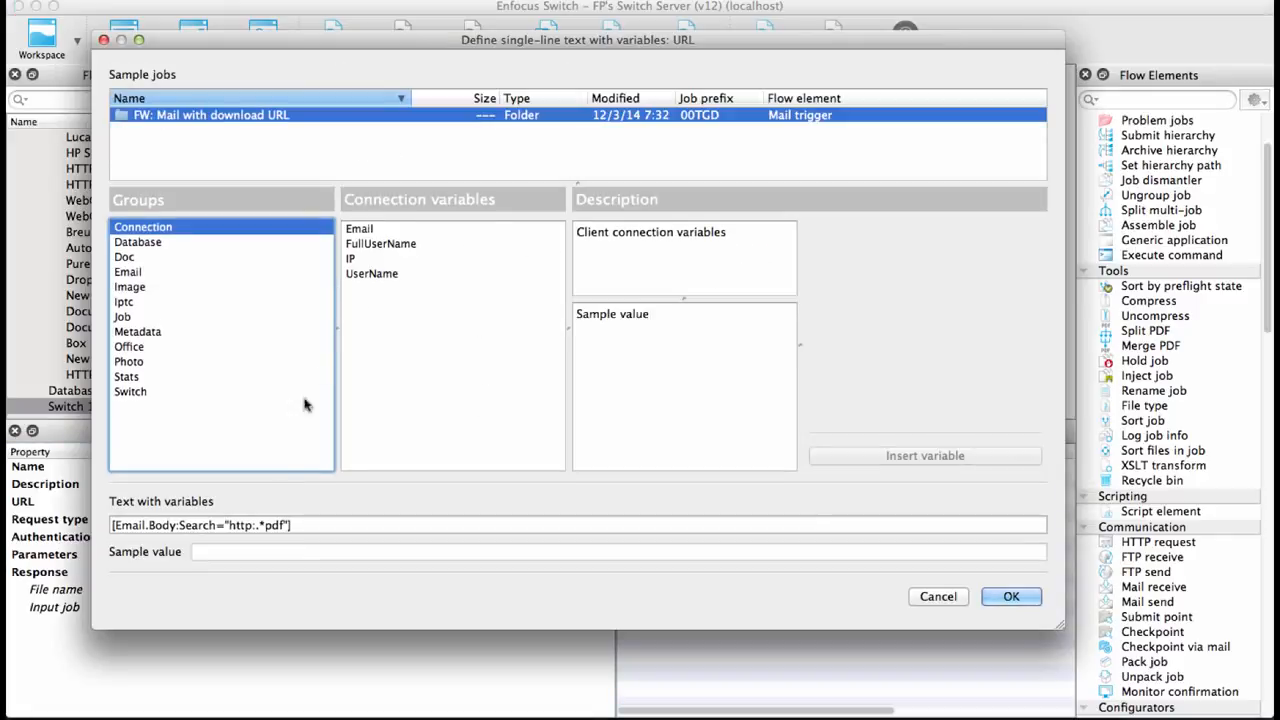
click(268, 526)
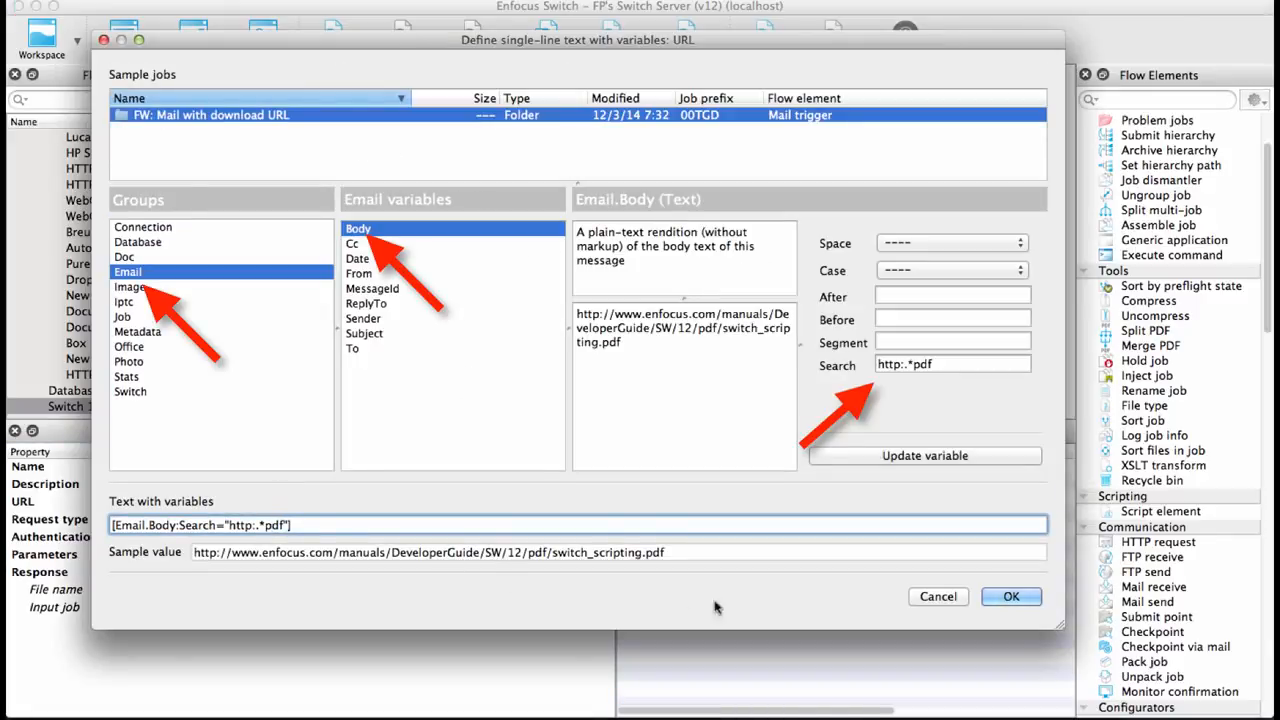
click(1011, 597)
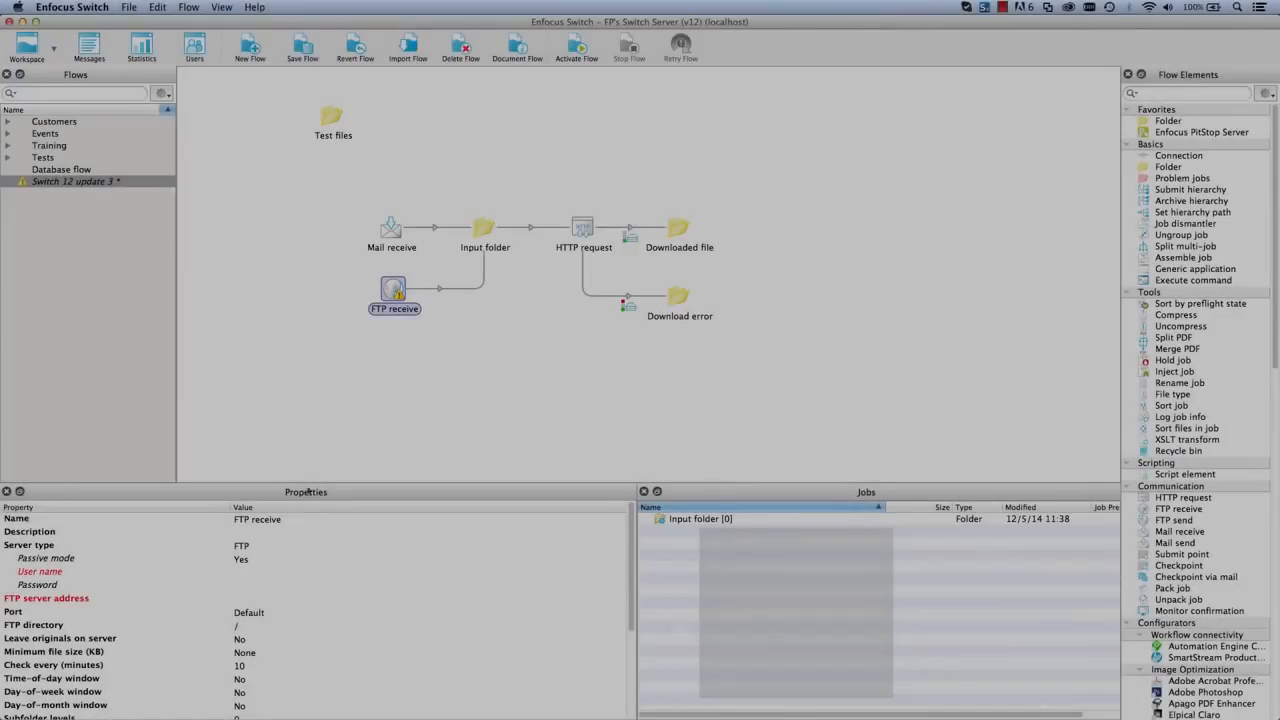
- Set the FTP receive element's server type to SFTP
click(250, 545)
click(250, 560)
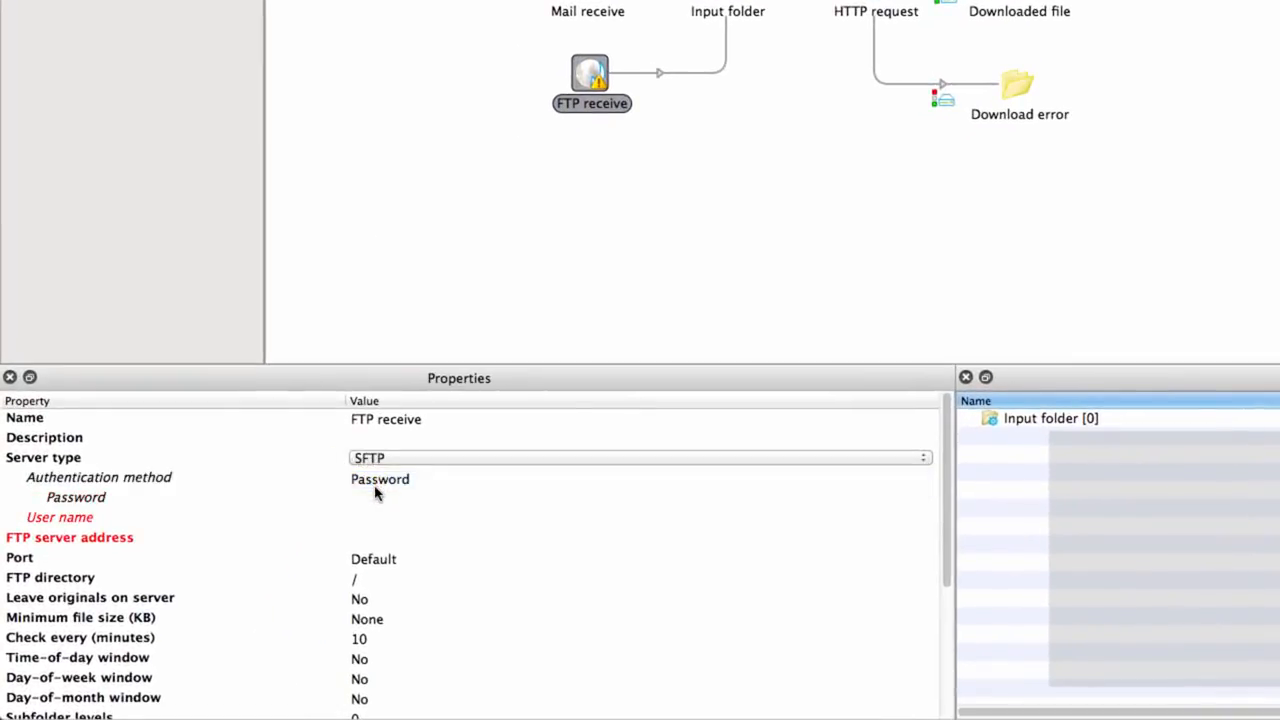
click(385, 484)
click(390, 503)
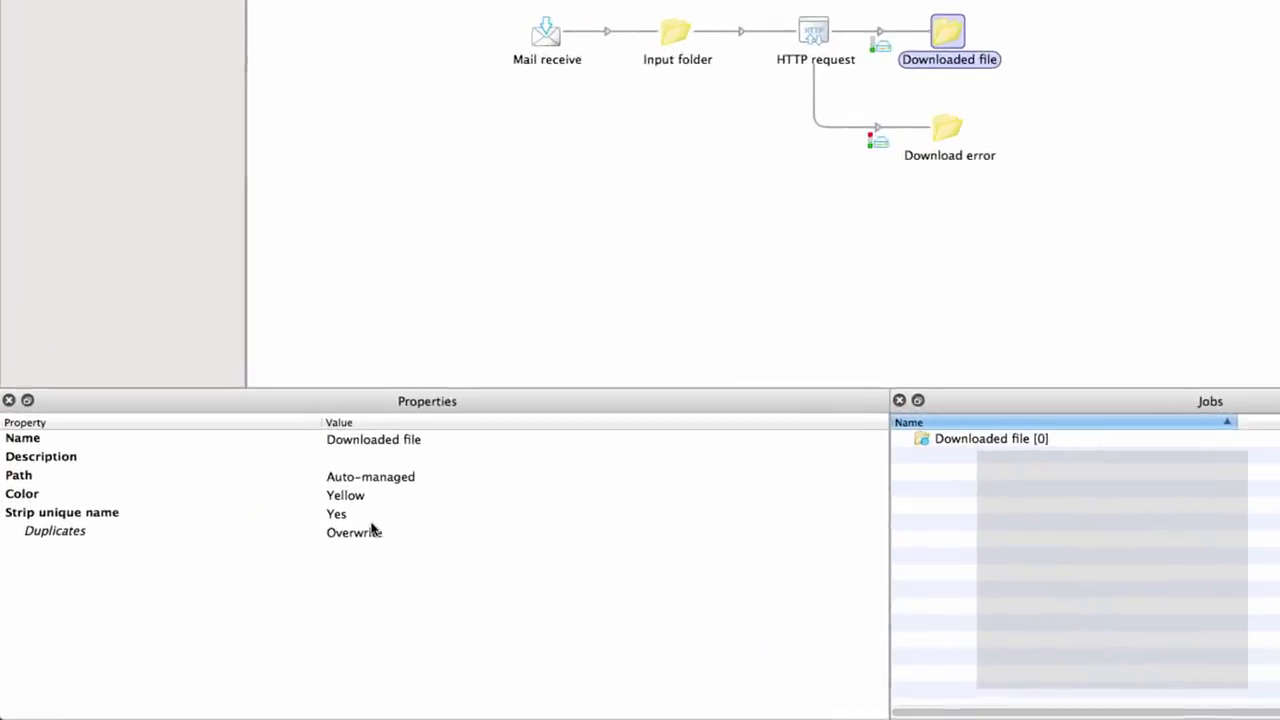
- Set the Downloaded file folder's duplicate handling to Add version number
click(263, 586)
click(263, 587)
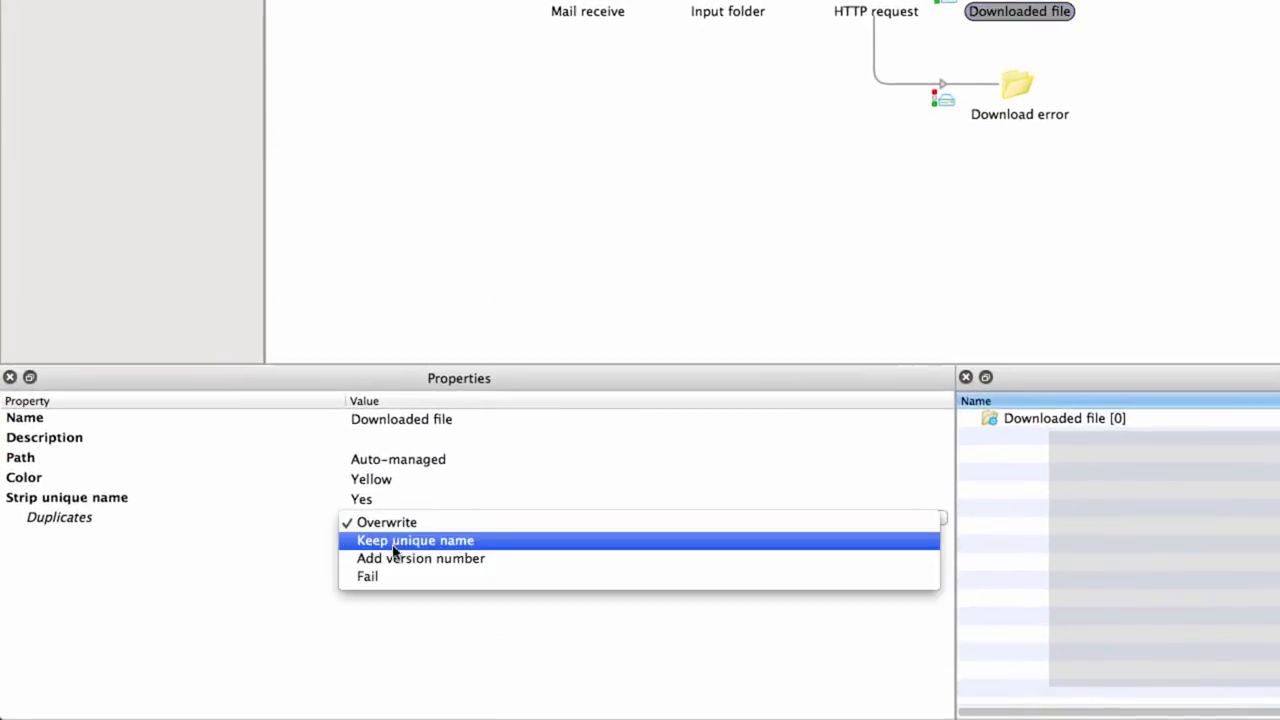
click(397, 566)
click(376, 560)
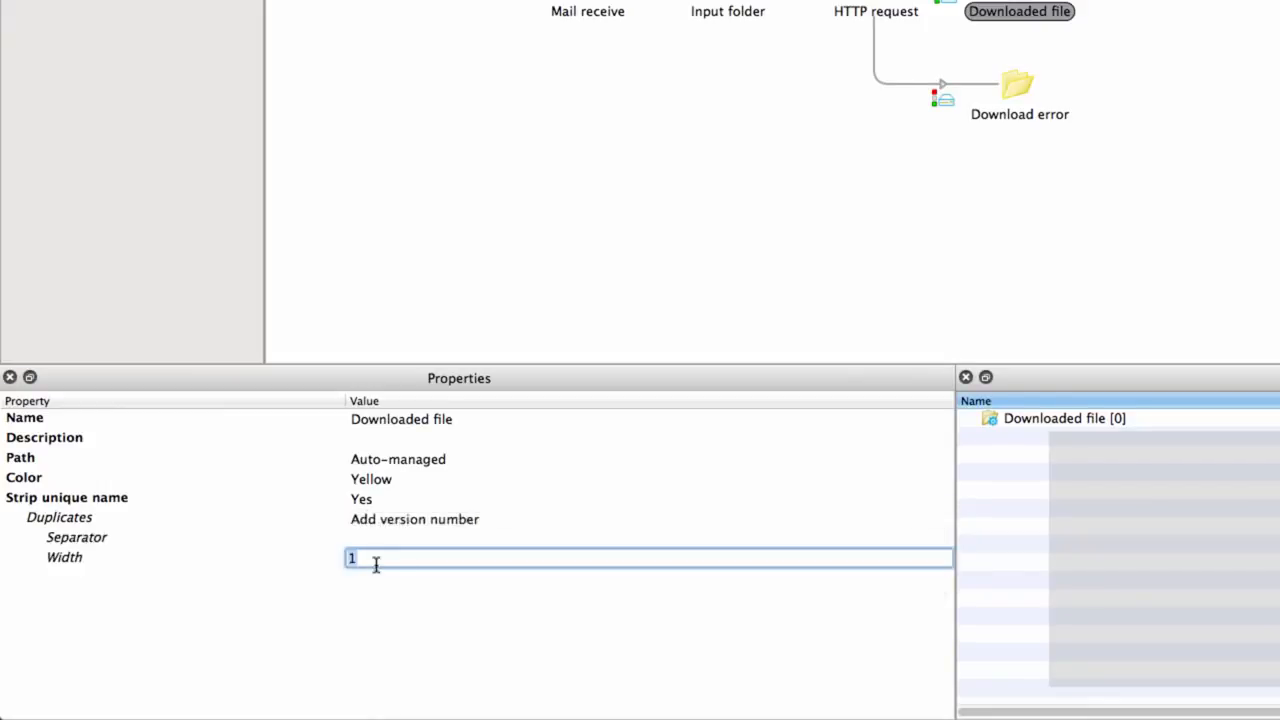
key(Return)
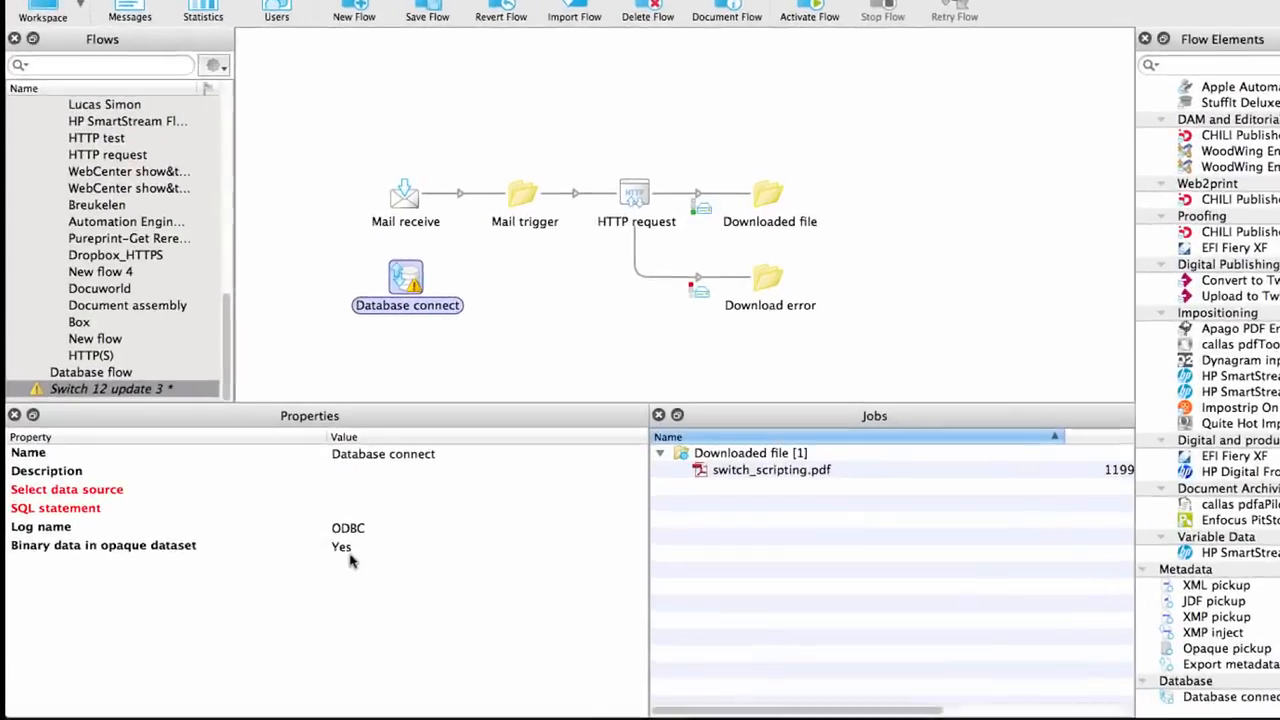
- Set the Database connect element's binary data in opaque dataset to No and encode binary data with Base64
click(326, 556)
click(330, 557)
click(506, 511)
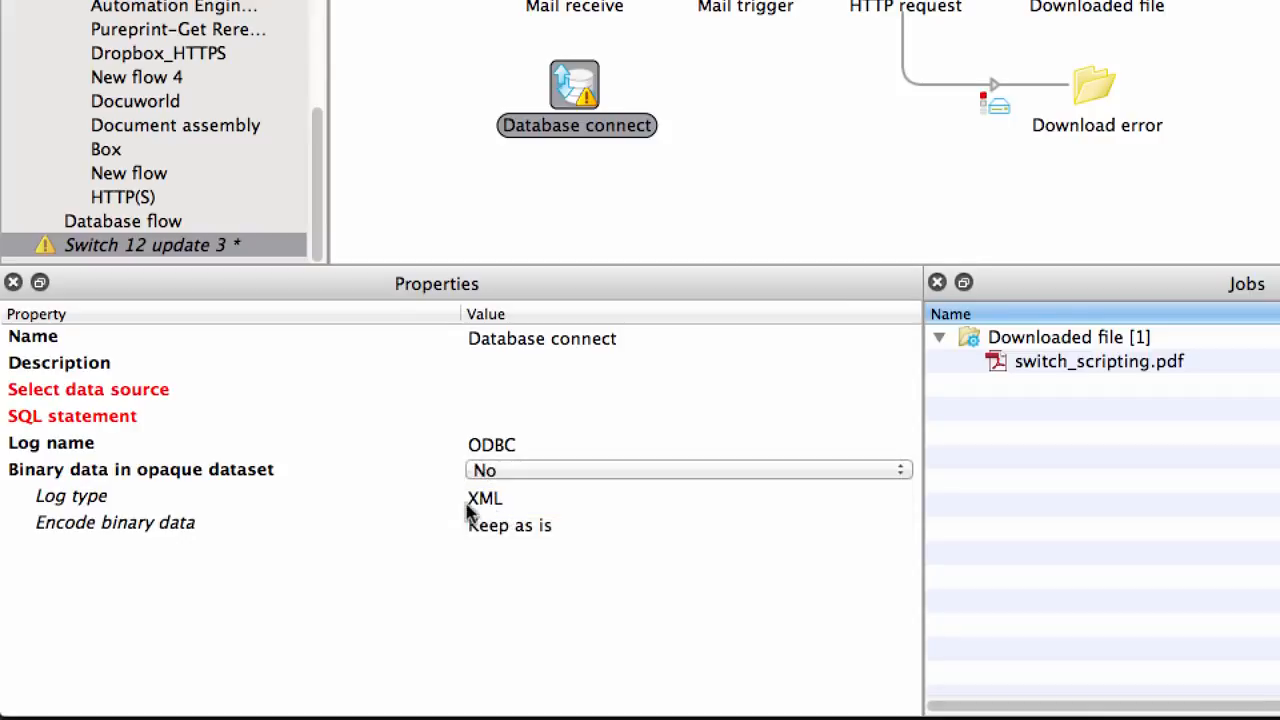
click(500, 530)
click(504, 532)
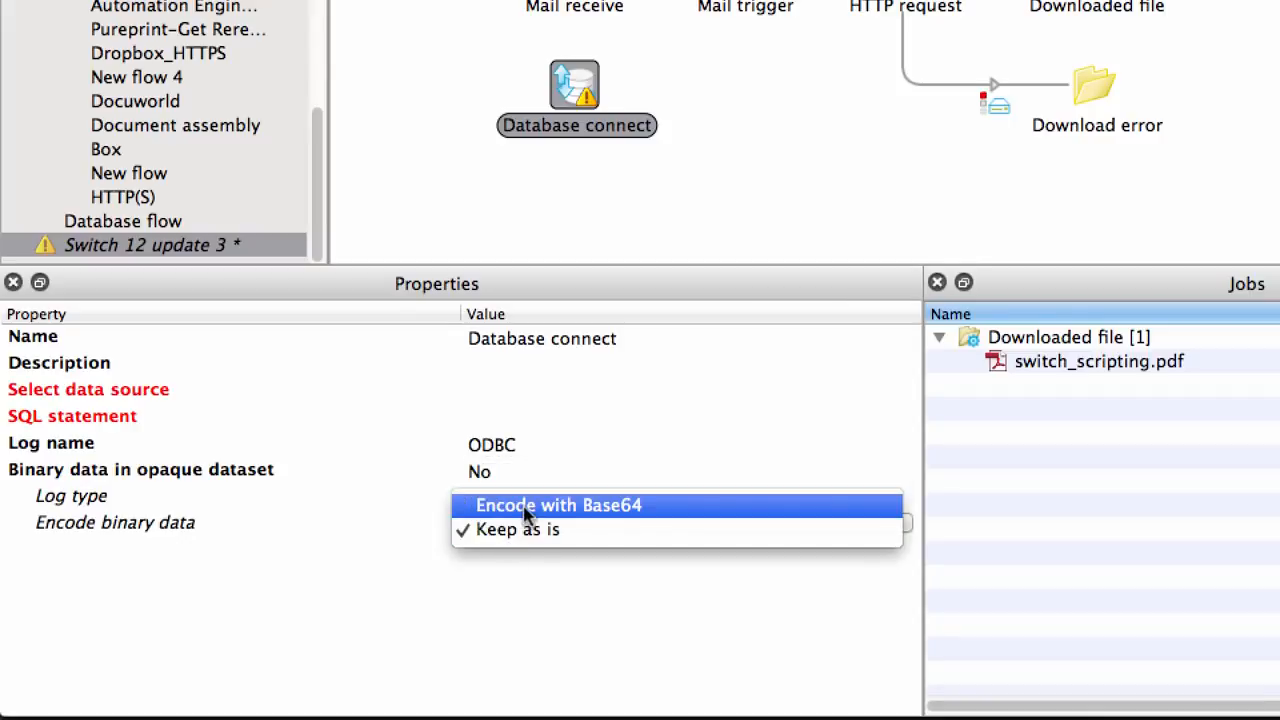
click(528, 508)
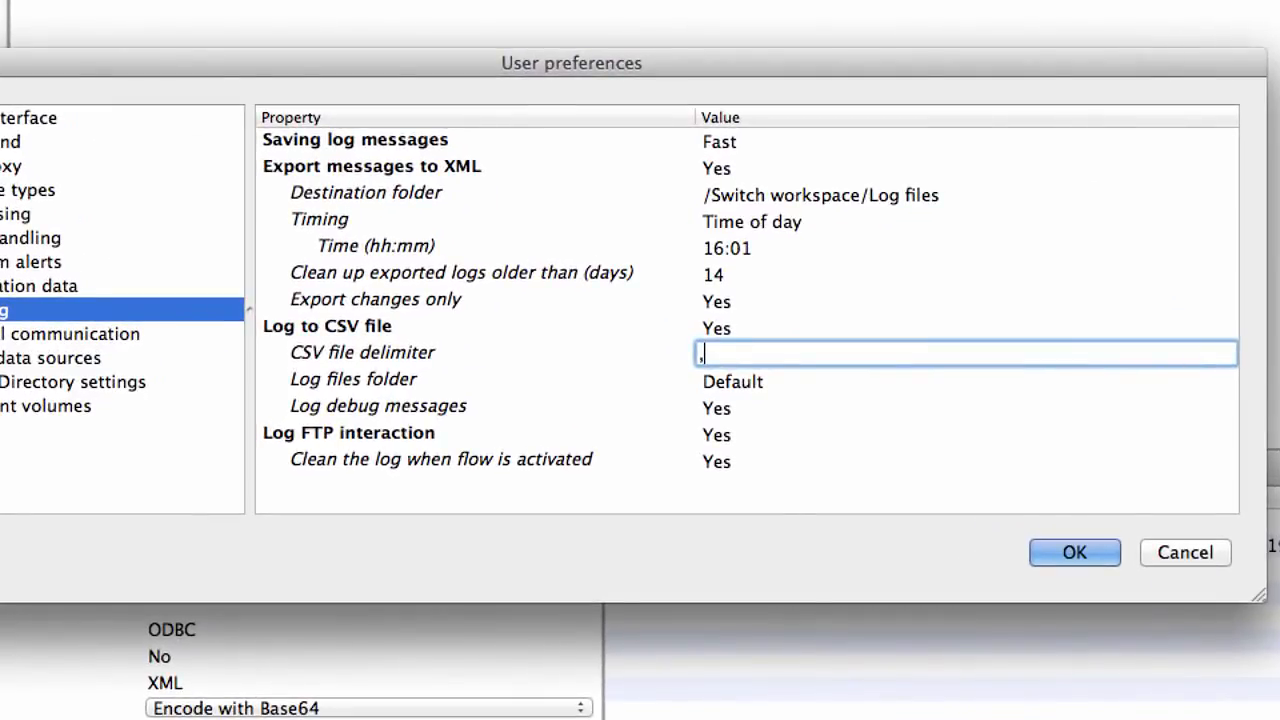
- Set the CSV file delimiter in the logging user preferences to #
key(BackSpace)
text(#)
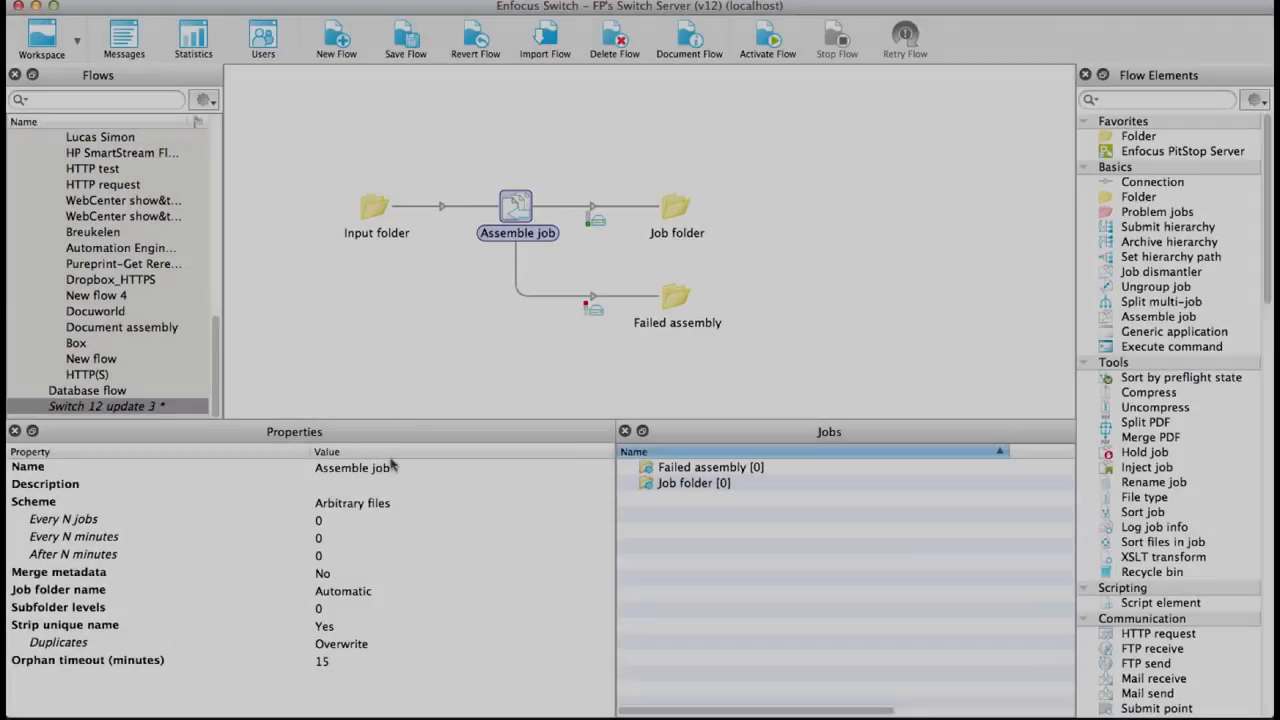
click(352, 503)
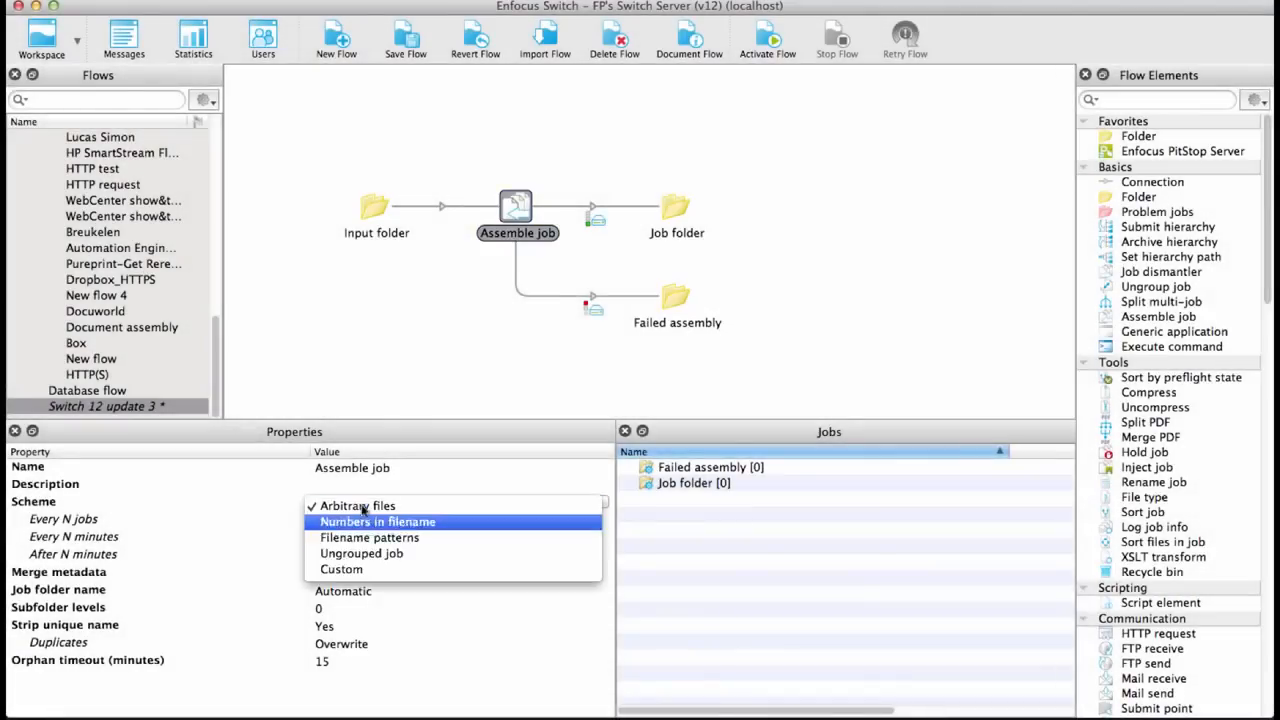
- Set the Assemble job scheme to Custom and open a script expression definition for the Job identifier
click(350, 569)
click(605, 521)
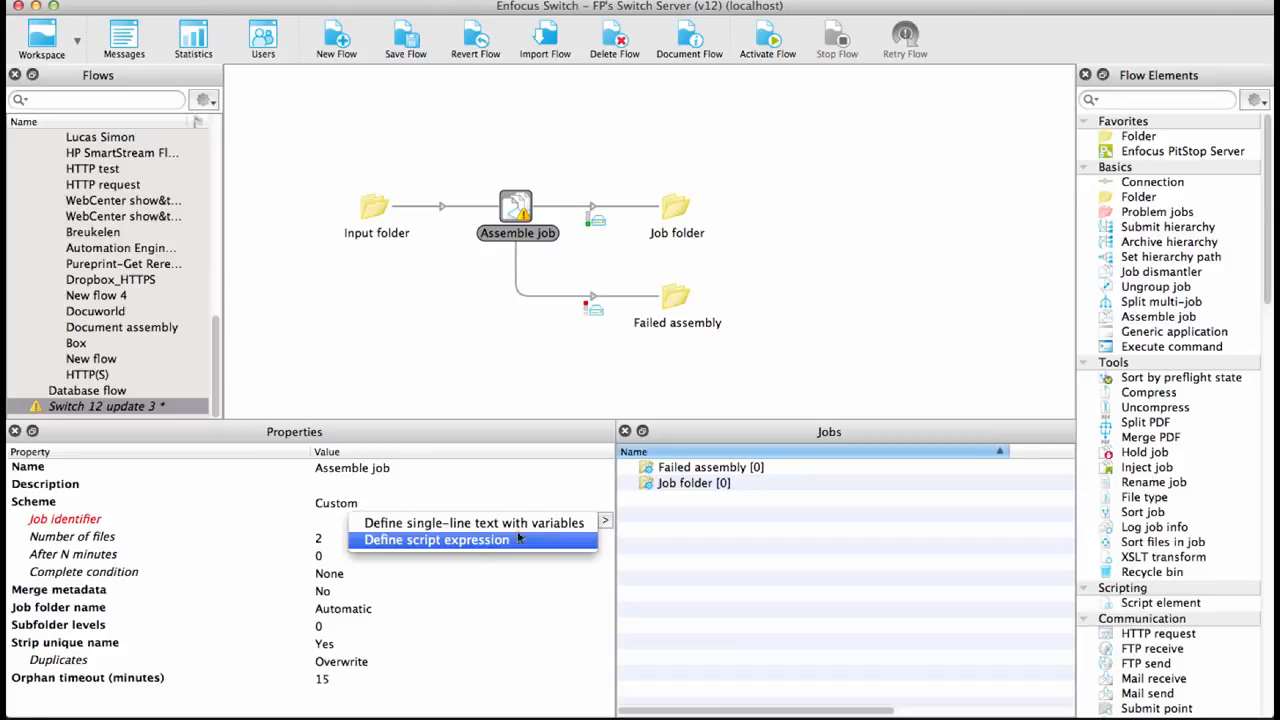
click(478, 541)
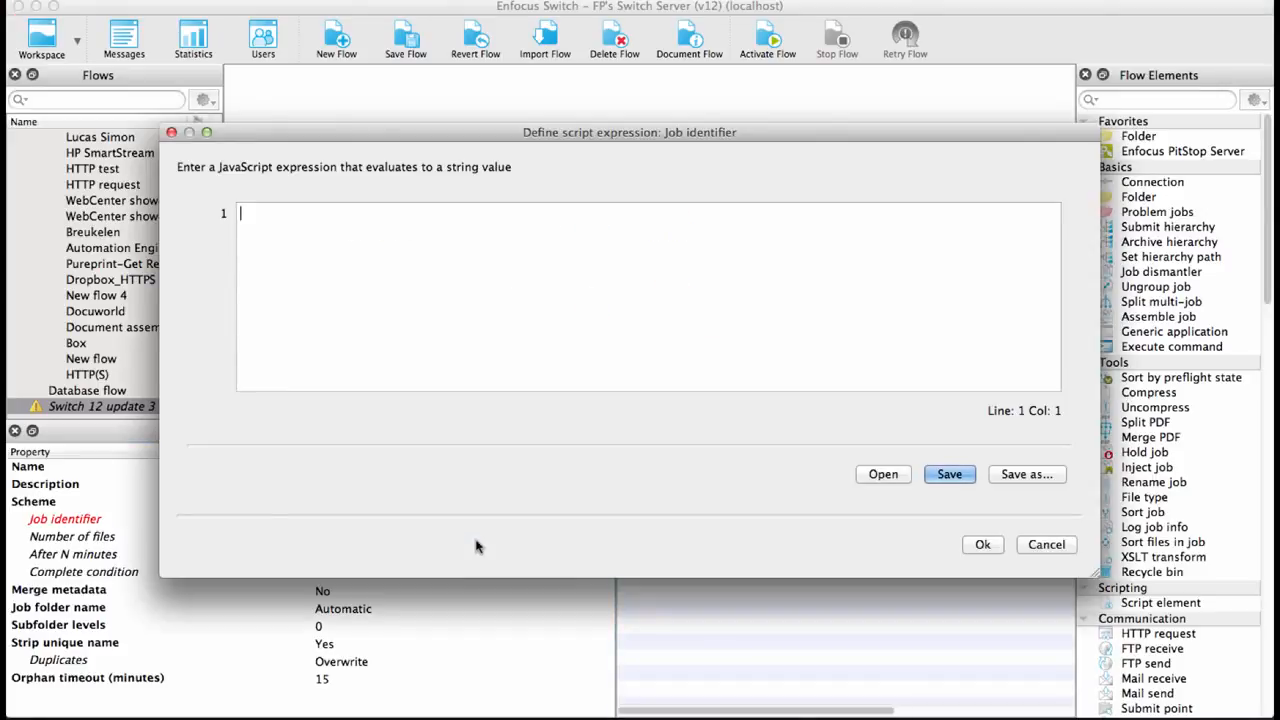